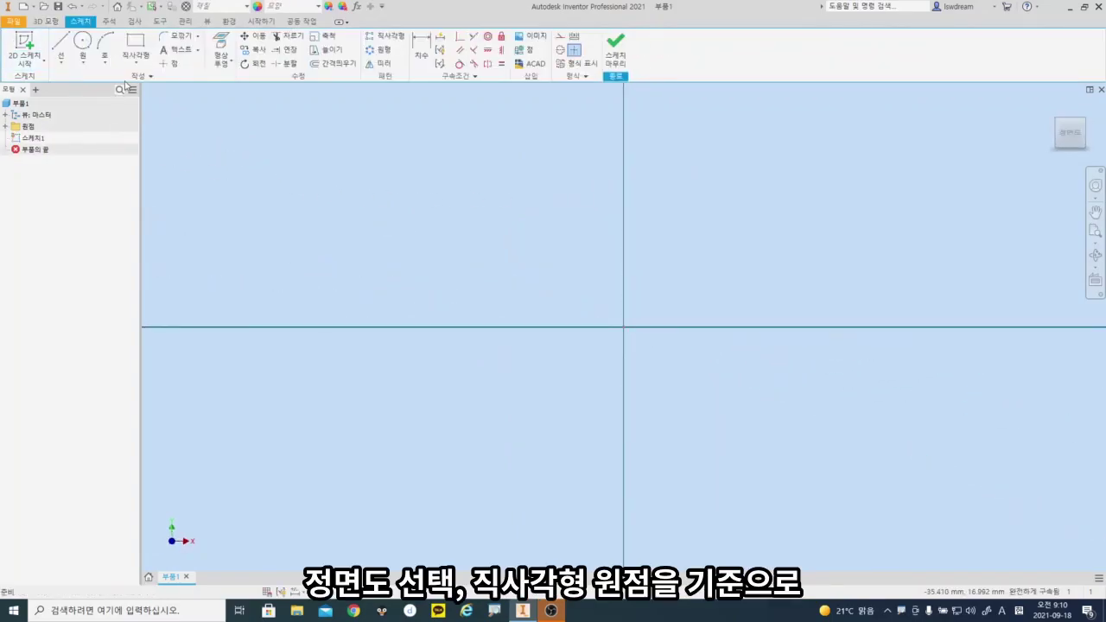
Sketch a two-point rectangle about 24 mm wide with its lower-left corner on the origin.
click(134, 48)
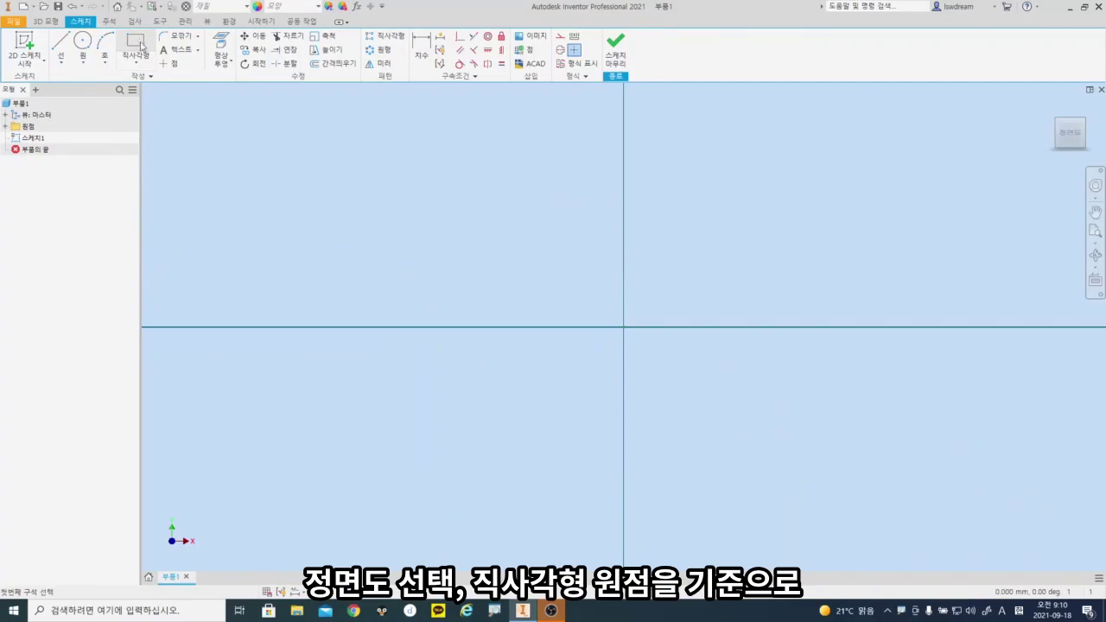
click(623, 327)
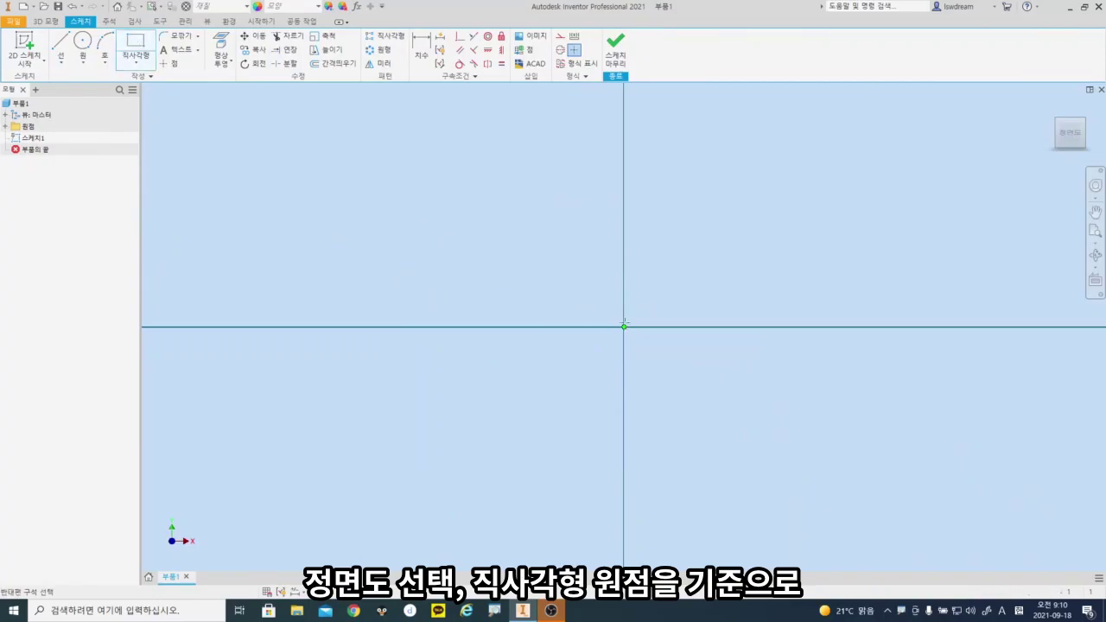
click(963, 160)
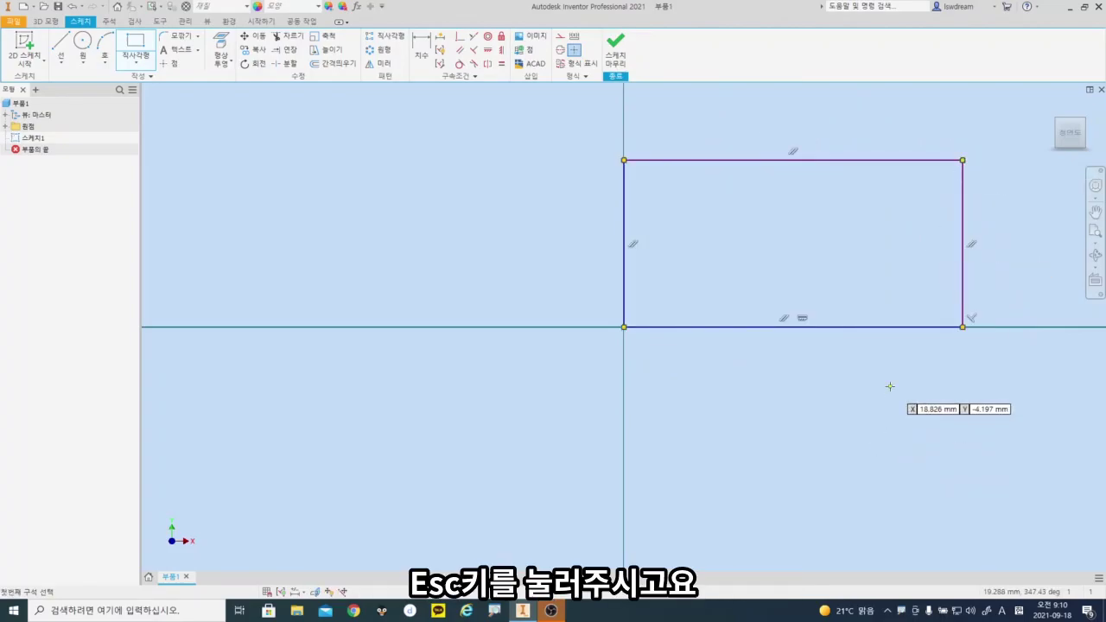
key(Escape)
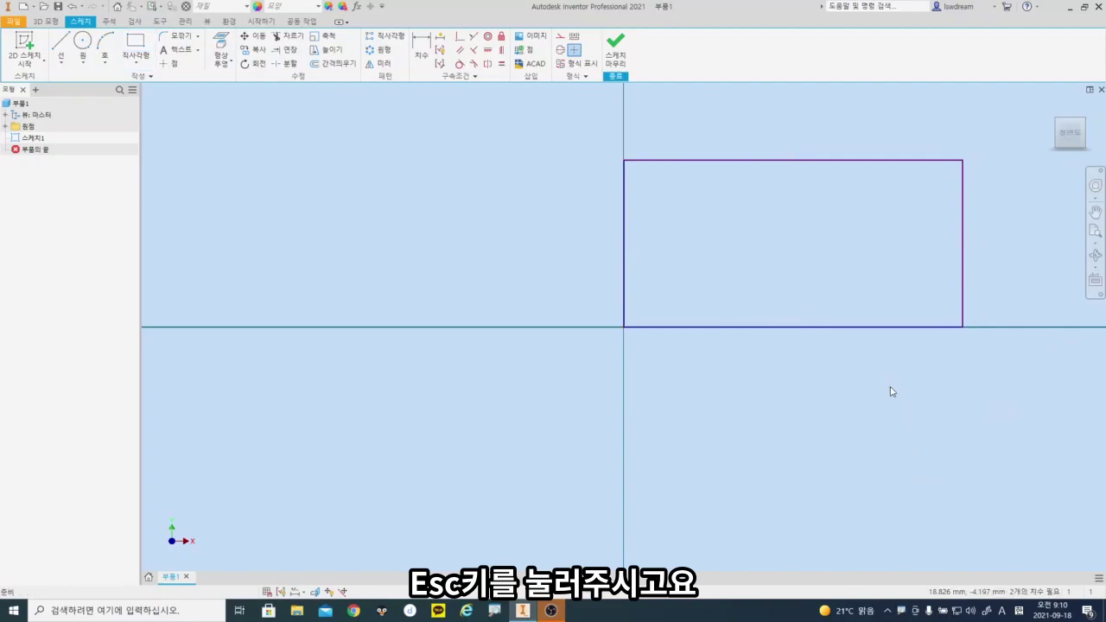
middle_drag(893, 392, 670, 443)
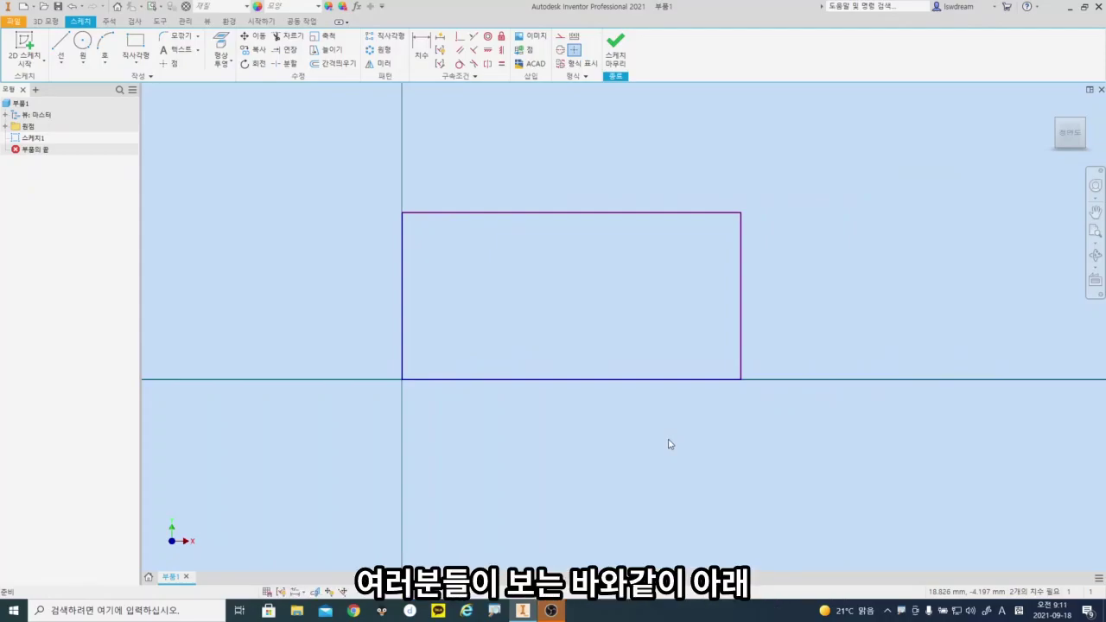
mouse_move(535, 359)
mouse_down()
mouse_move(568, 415)
mouse_move(519, 356)
mouse_up()
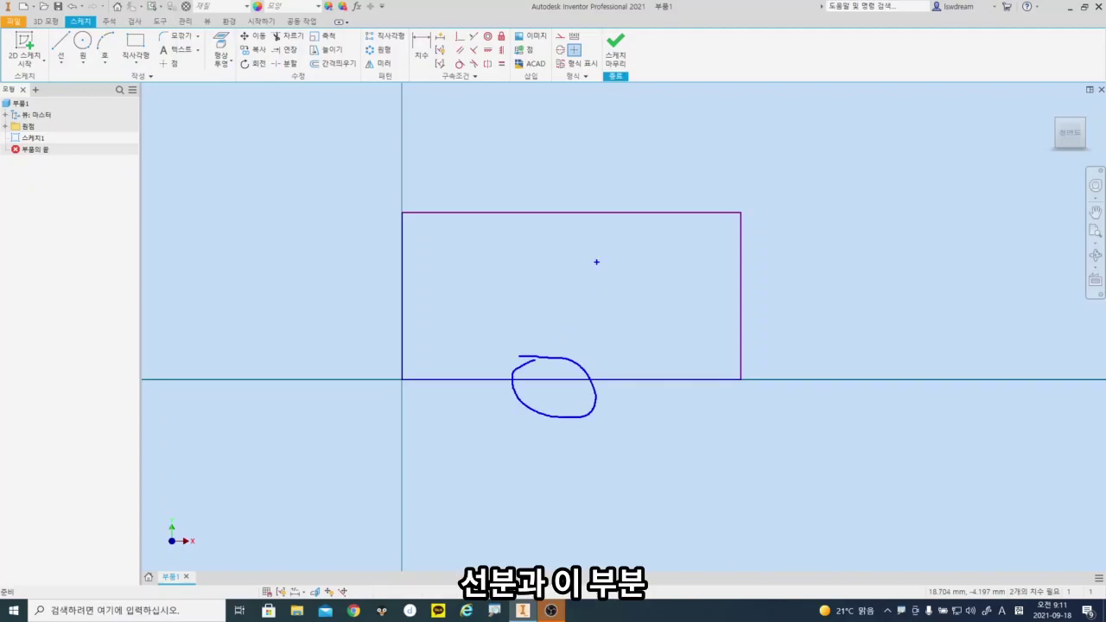
drag(546, 184, 820, 285)
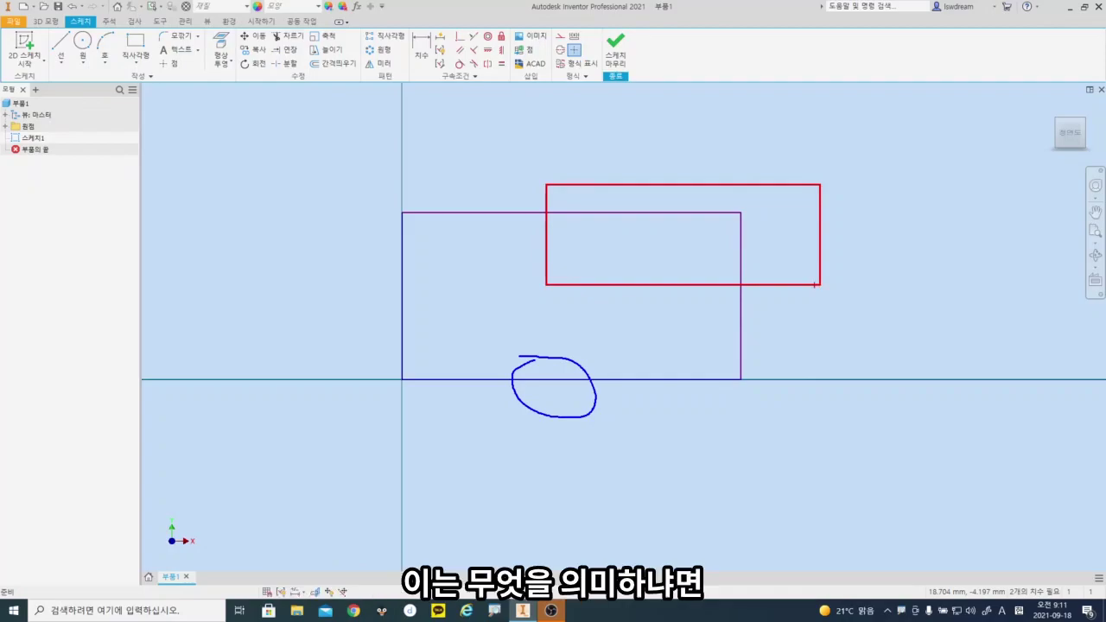
key(Escape)
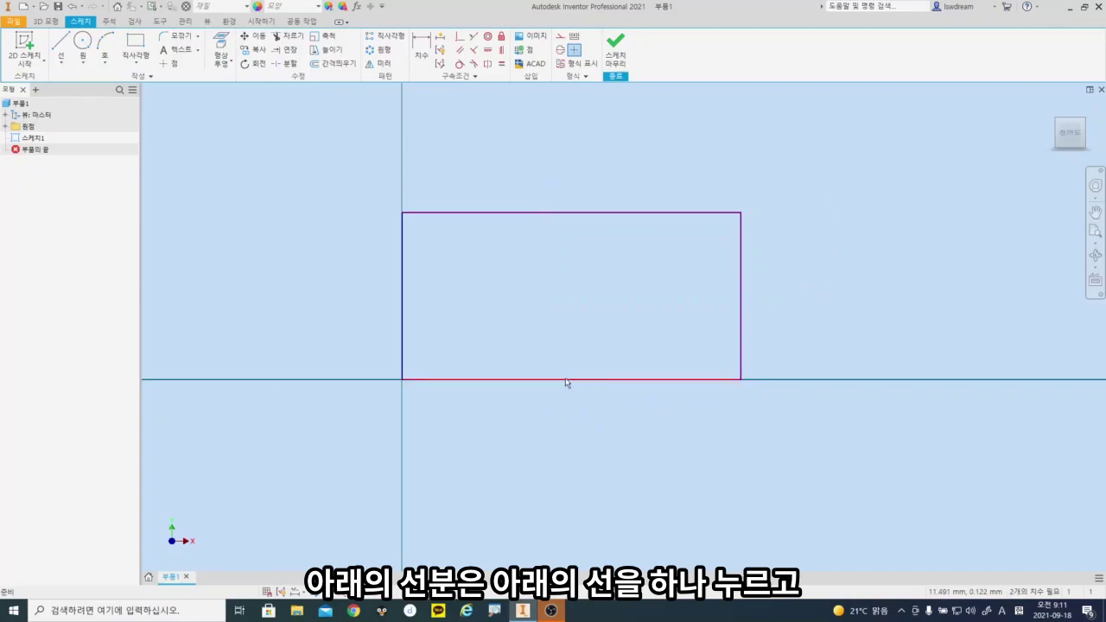
Try to move the rectangle's bottom edge, and shift its right edge outward to a width of about 25 mm.
click(565, 380)
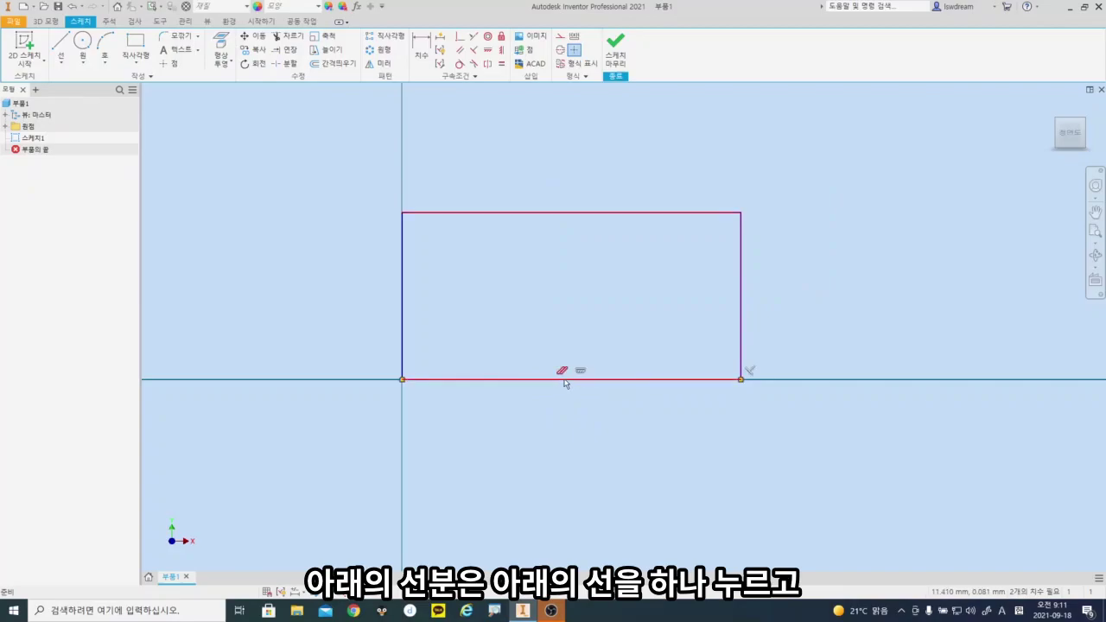
mouse_move(565, 383)
mouse_down()
mouse_move(565, 404)
mouse_move(563, 308)
mouse_move(569, 434)
mouse_move(562, 366)
mouse_move(561, 394)
mouse_up()
key(Escape)
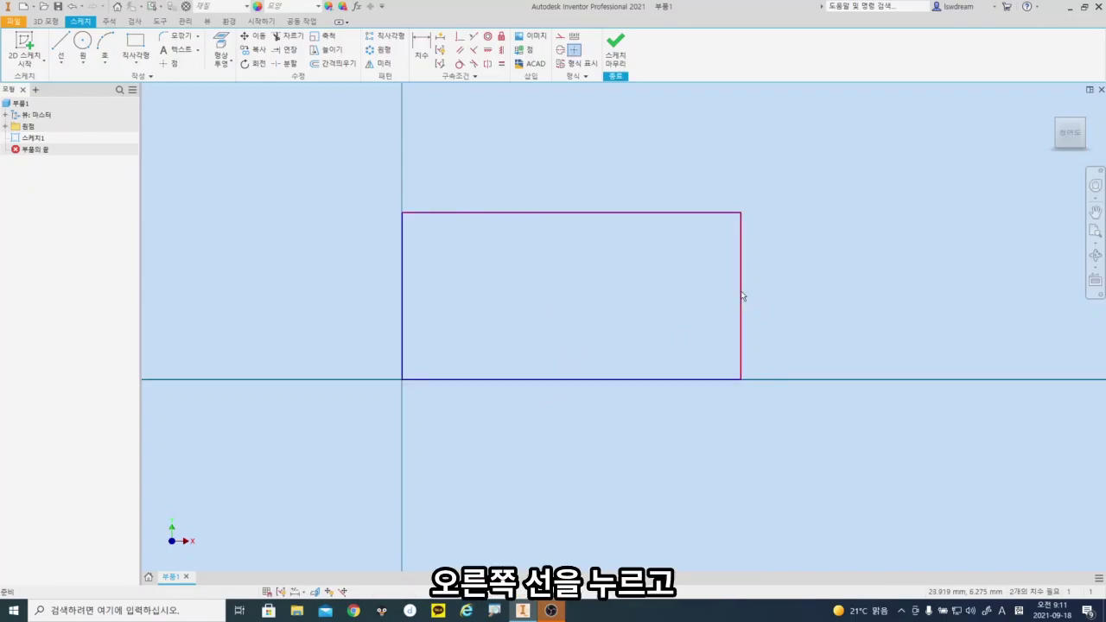
drag(740, 297, 755, 350)
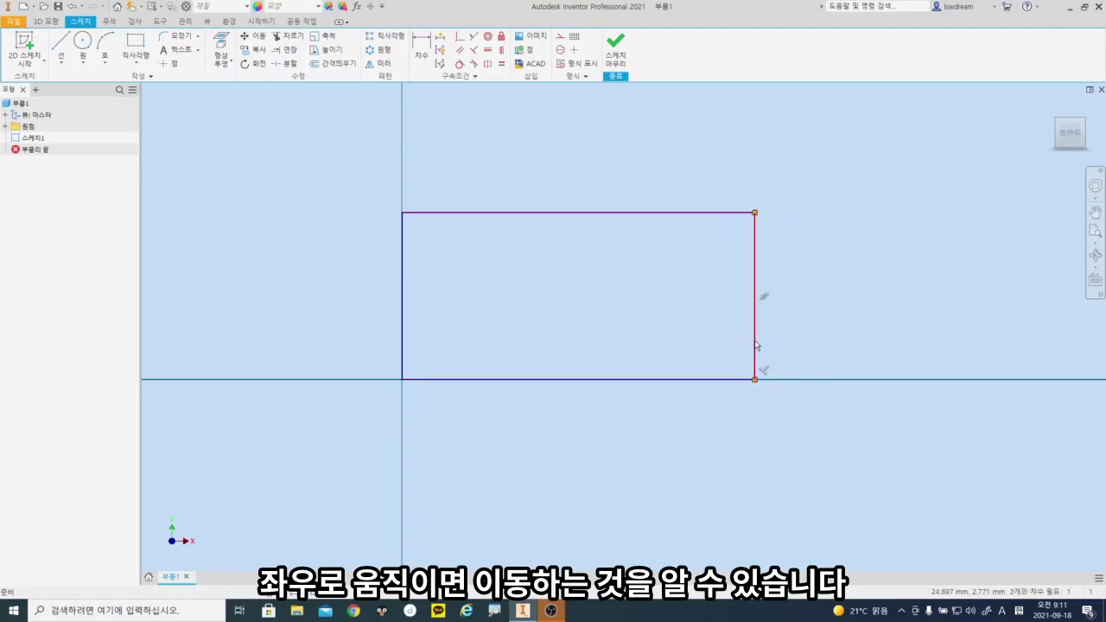
key(Escape)
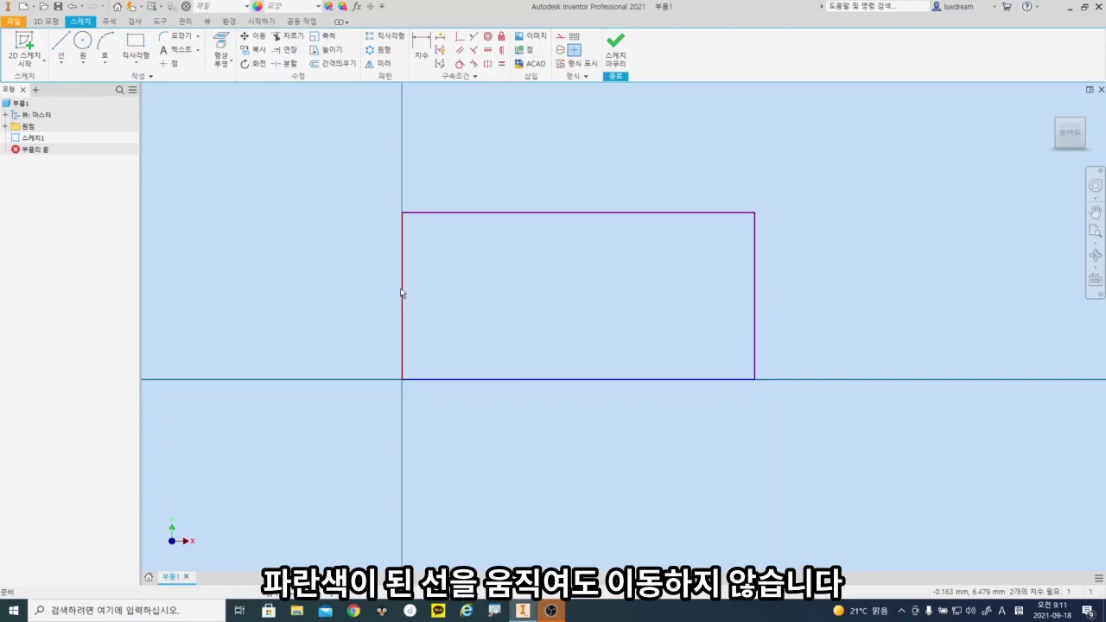
Try to move the rectangle's left edge sideways, and lower its top edge slightly.
click(403, 297)
drag(403, 298, 380, 313)
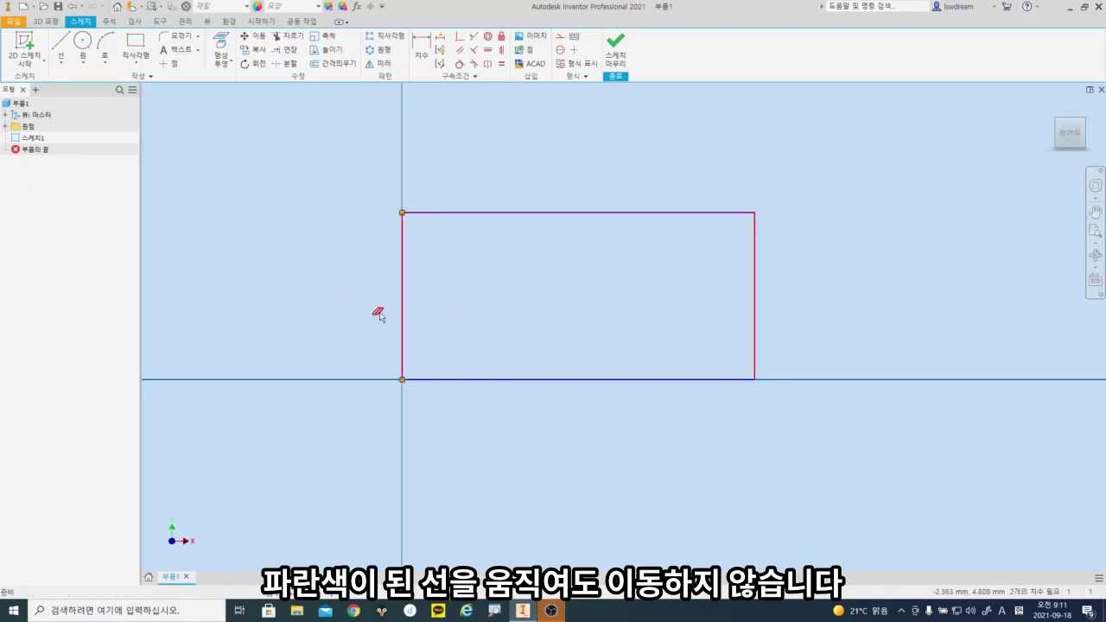
drag(585, 212, 584, 246)
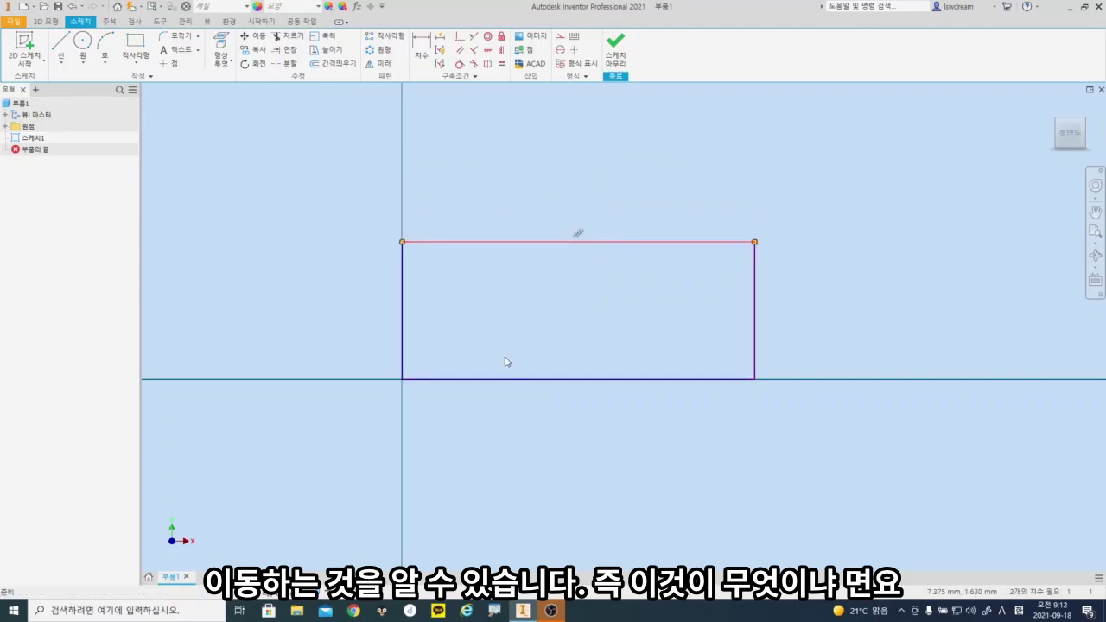
drag(372, 286, 553, 430)
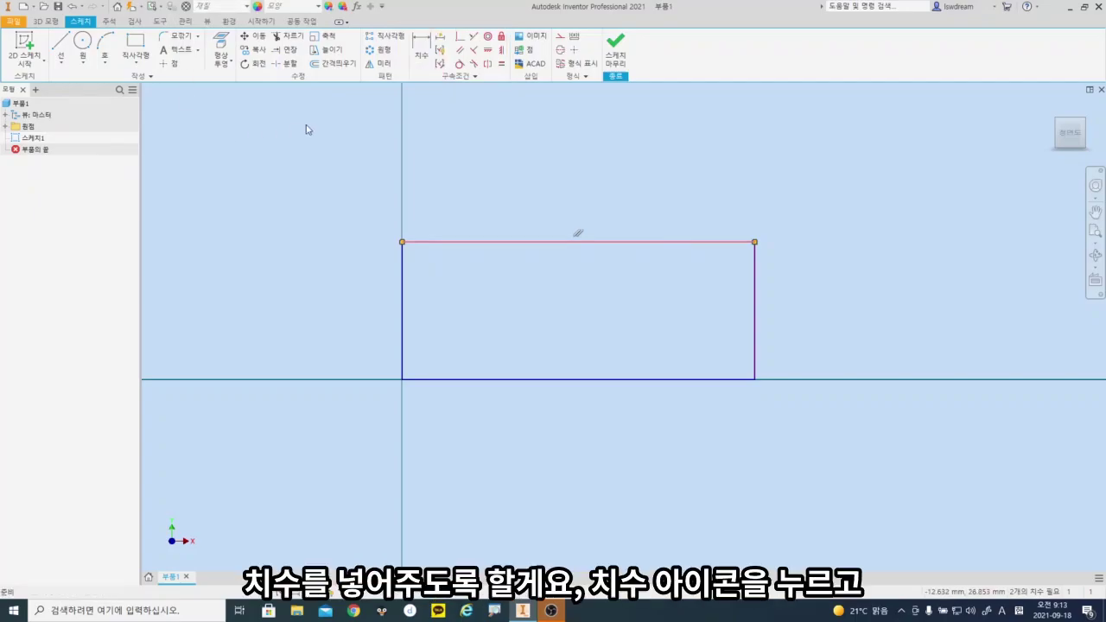
click(475, 165)
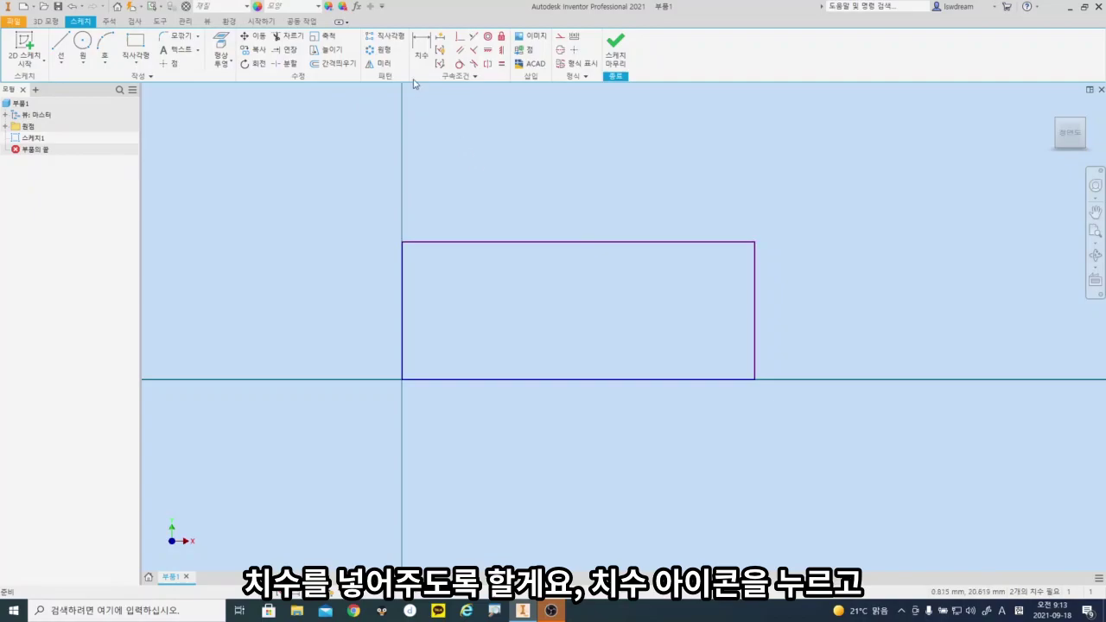
Dimension the rectangle's bottom edge and set its width to 50 mm.
click(421, 50)
click(423, 53)
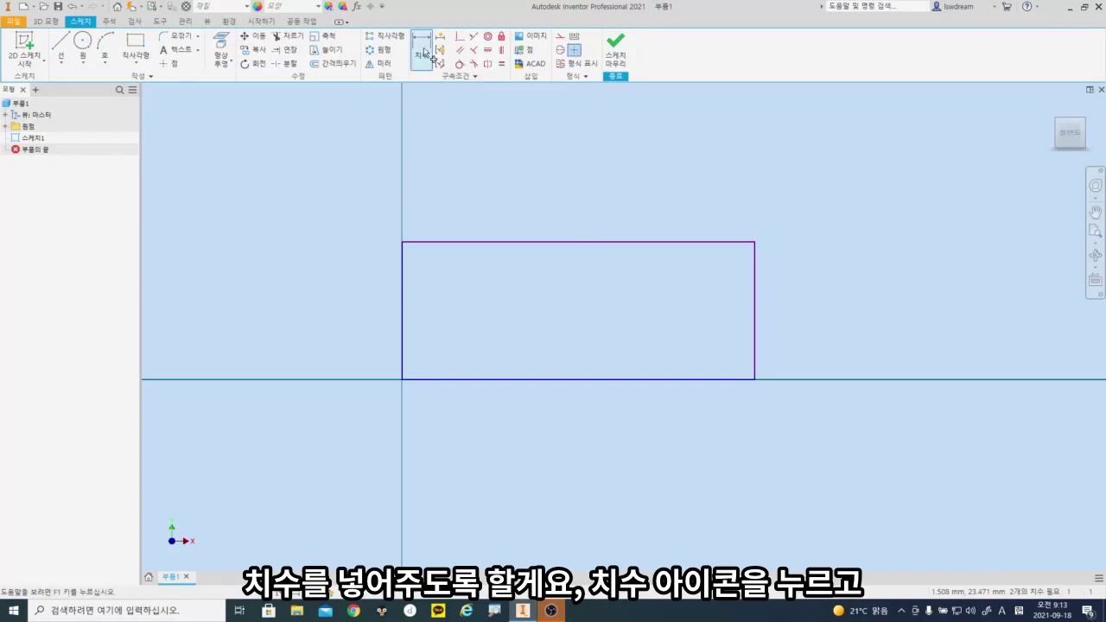
click(571, 381)
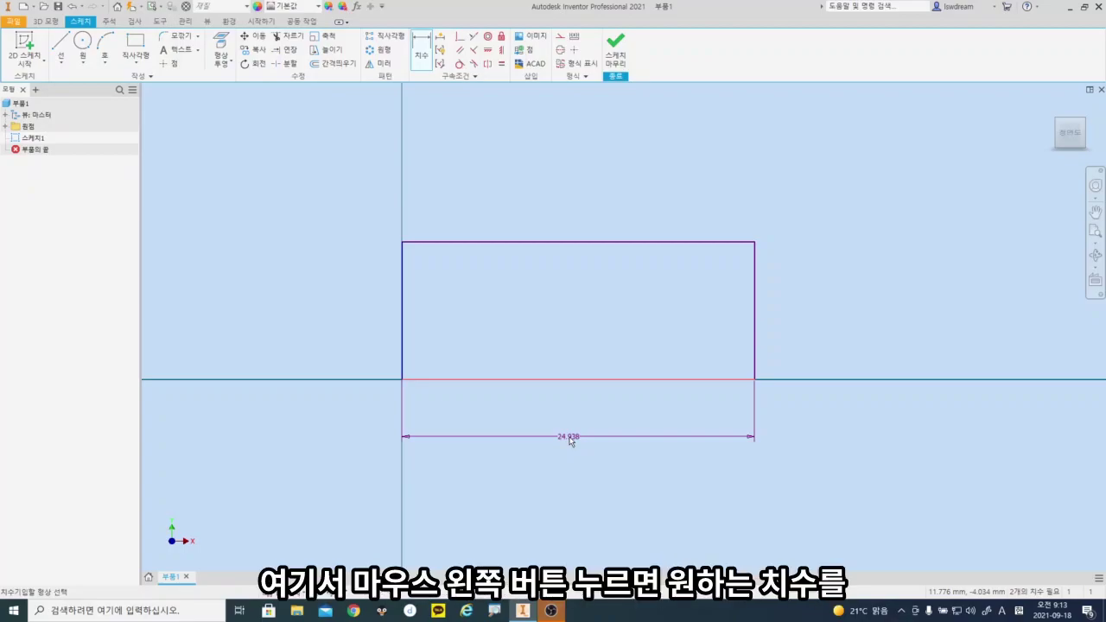
click(571, 440)
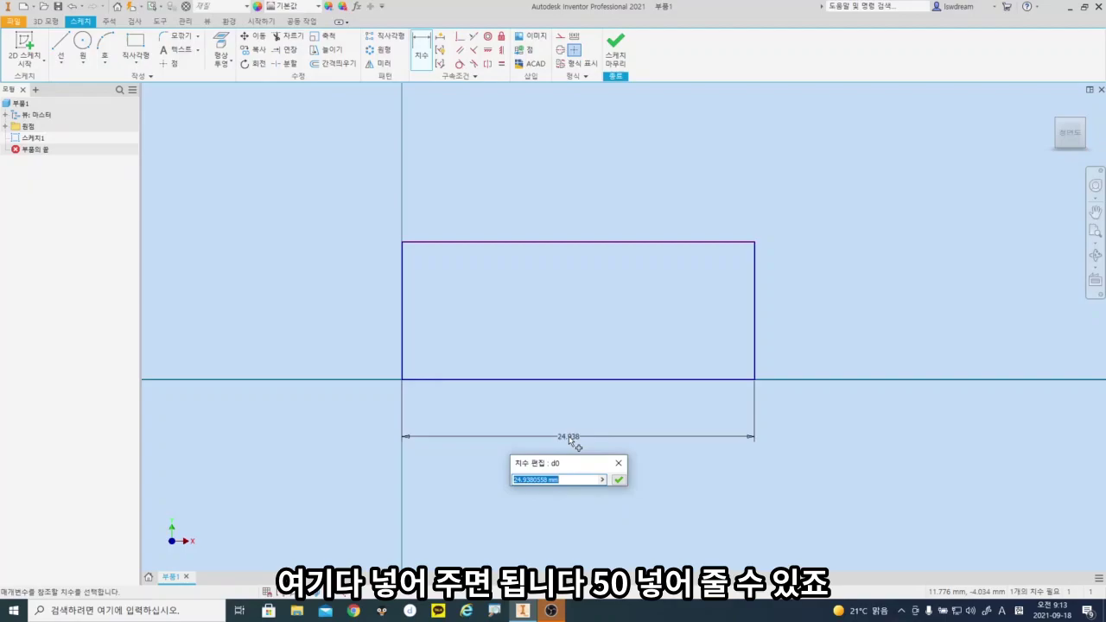
text(50)
key(Return)
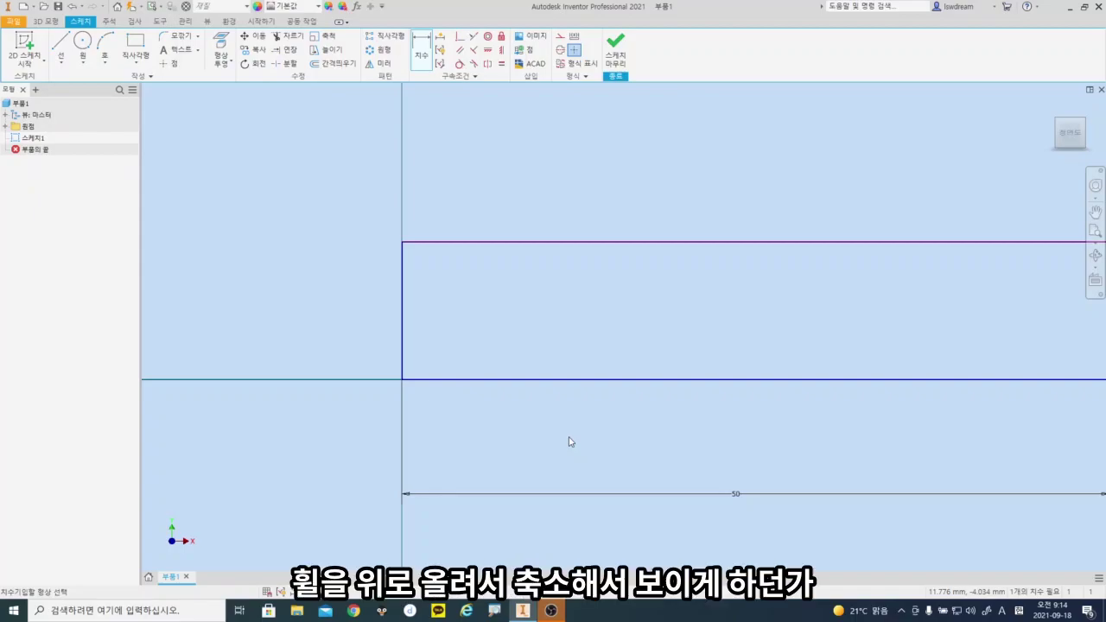
Examine the full extent of the rectangle and its width dimension with some free space around them.
scroll(568, 442, up, 2)
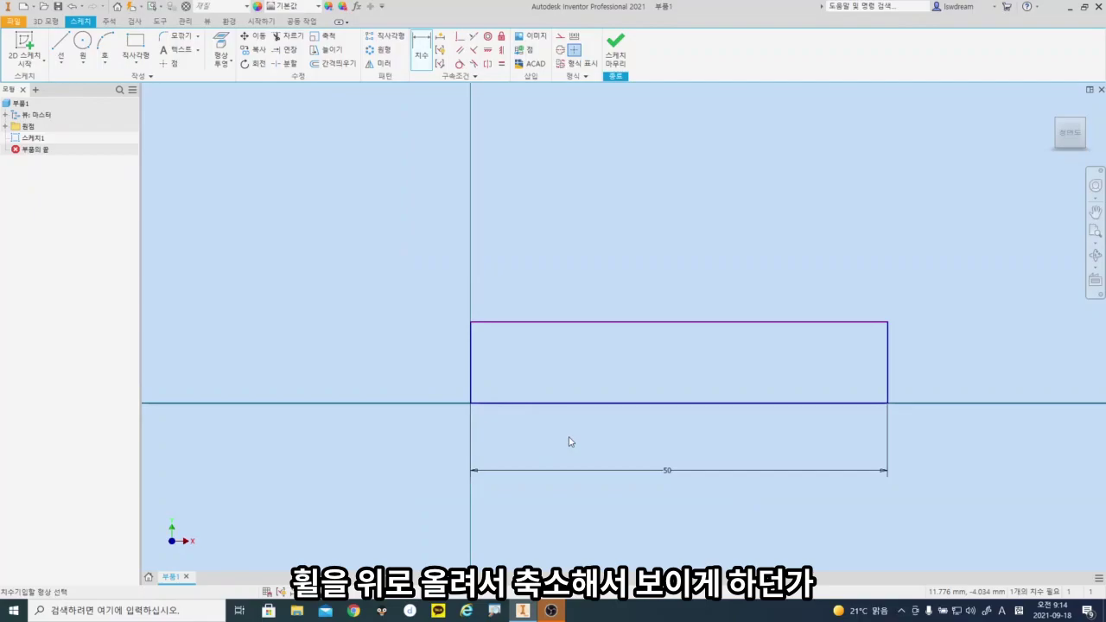
scroll(569, 442, down, 2)
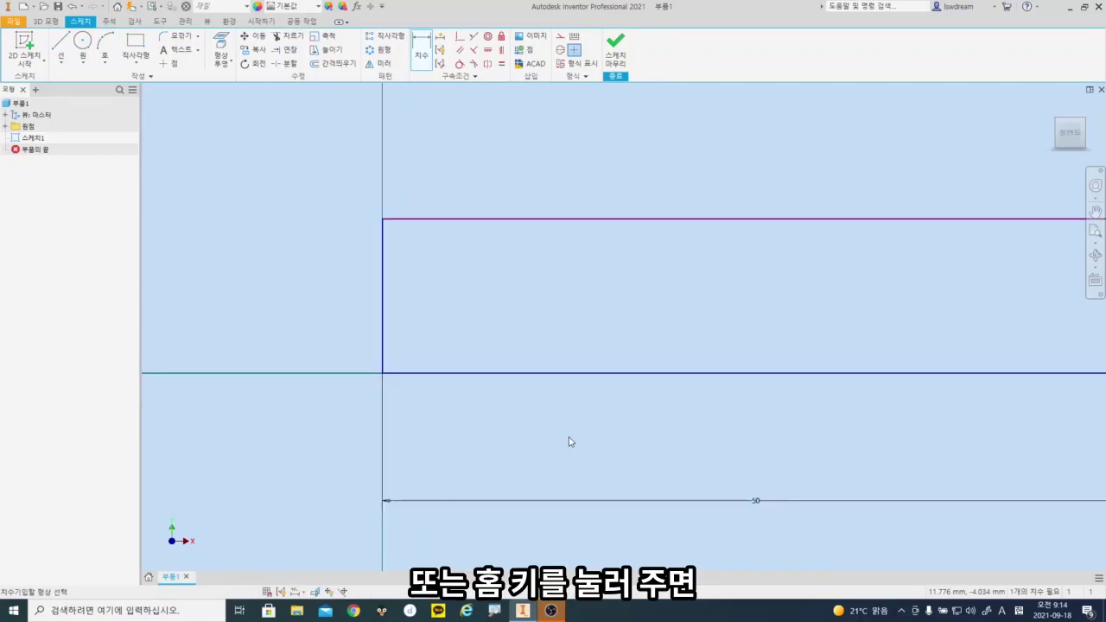
key(Home)
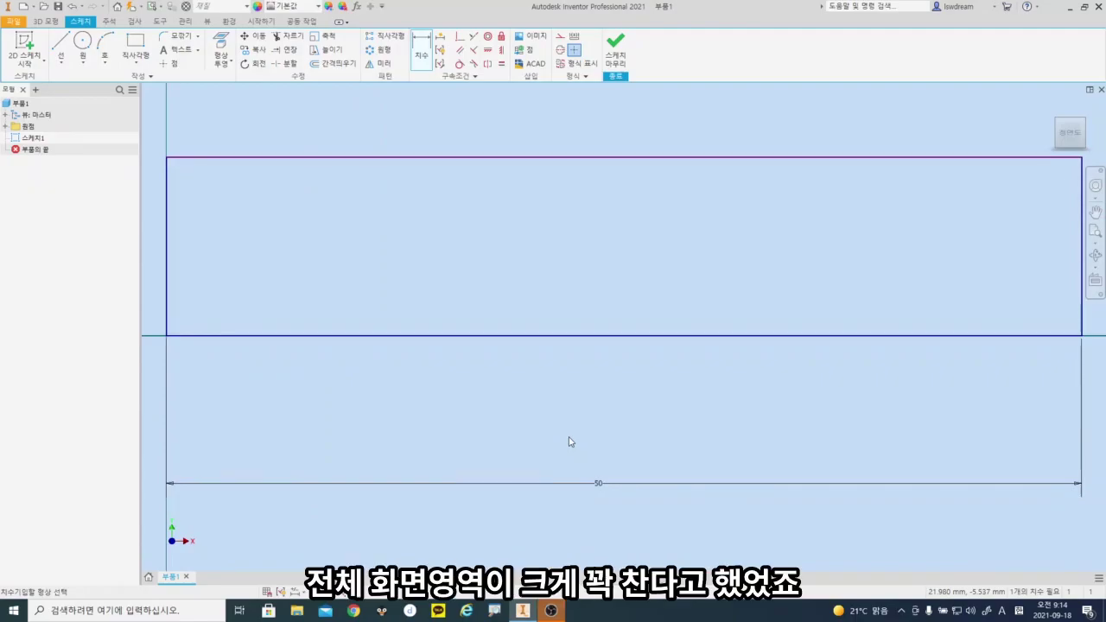
scroll(569, 442, up, 2)
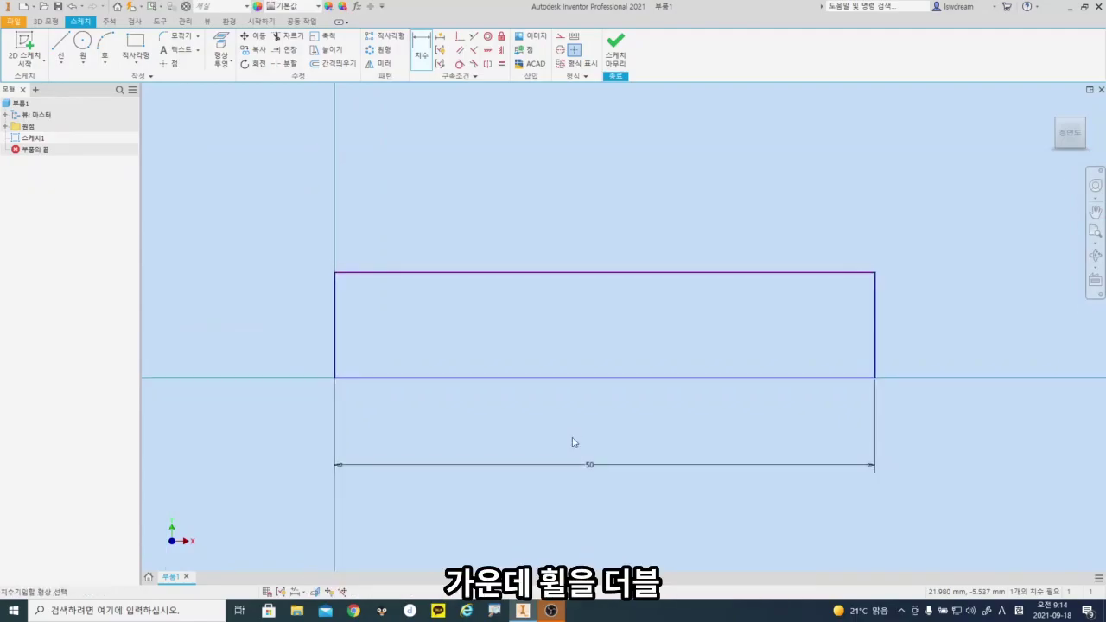
middle_click(572, 441)
middle_click(572, 441)
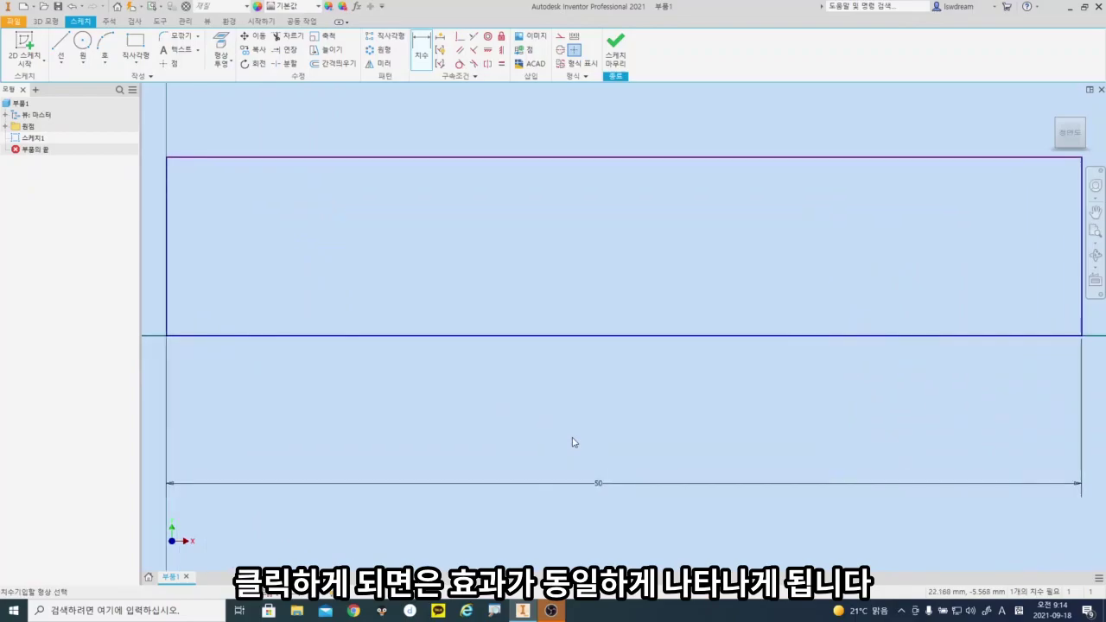
scroll(572, 442, up, 3)
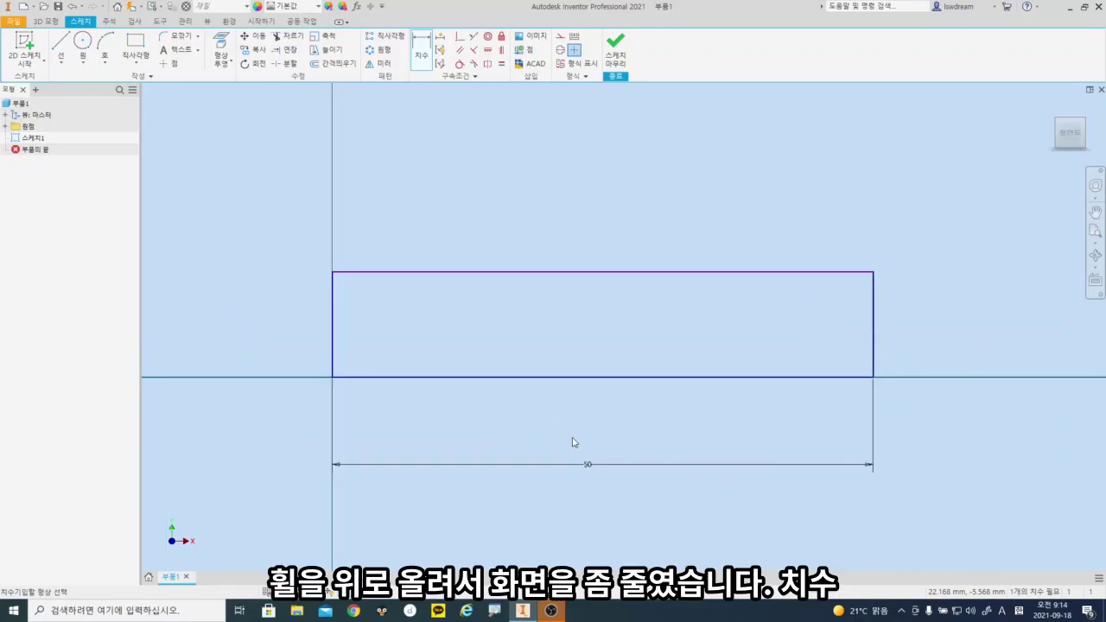
Dimension the rectangle's right edge and set its height to 40 mm.
click(422, 52)
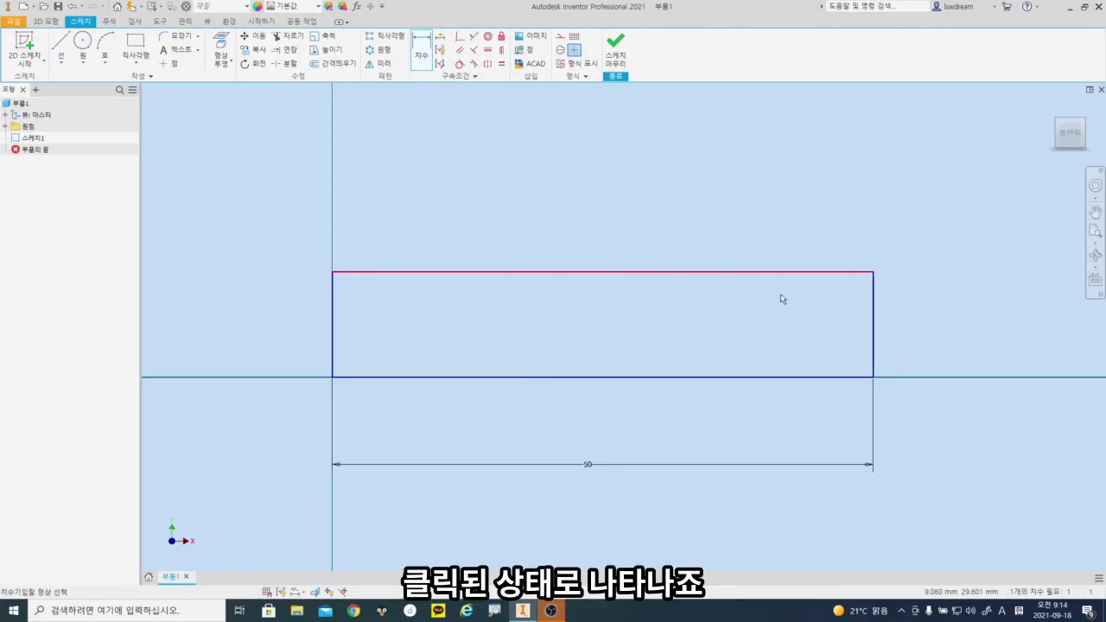
click(873, 315)
click(925, 324)
text(40)
key(Return)
key(Escape)
scroll(577, 464, down, 2)
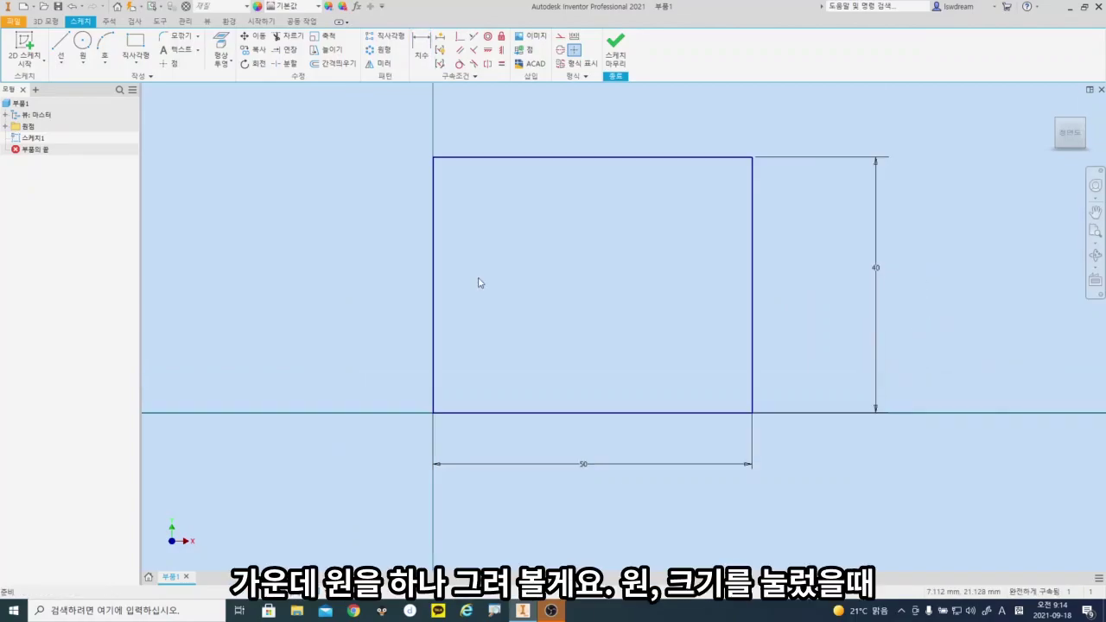
Draw a 5 mm diameter circle at mid-height, centred about 9 mm from the rectangle's left edge.
click(83, 43)
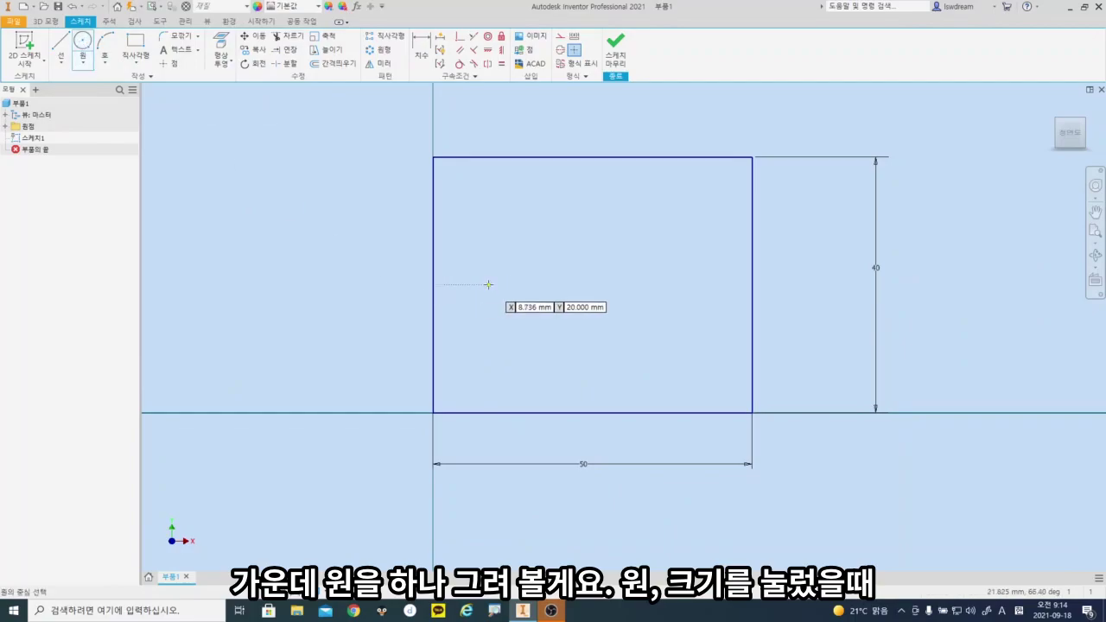
click(489, 284)
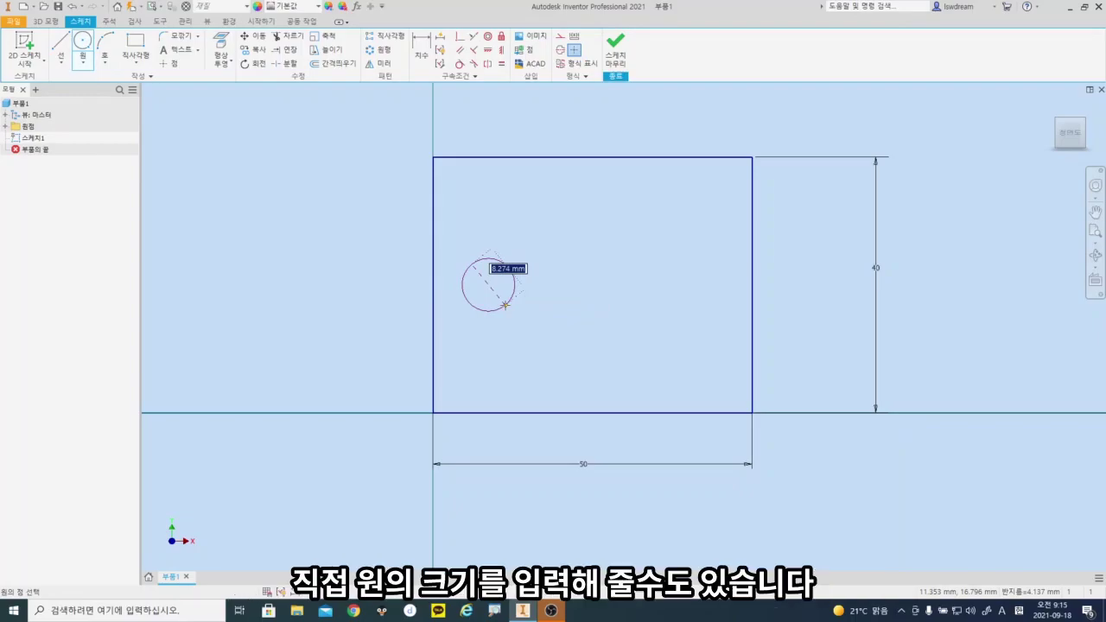
text(5)
key(Return)
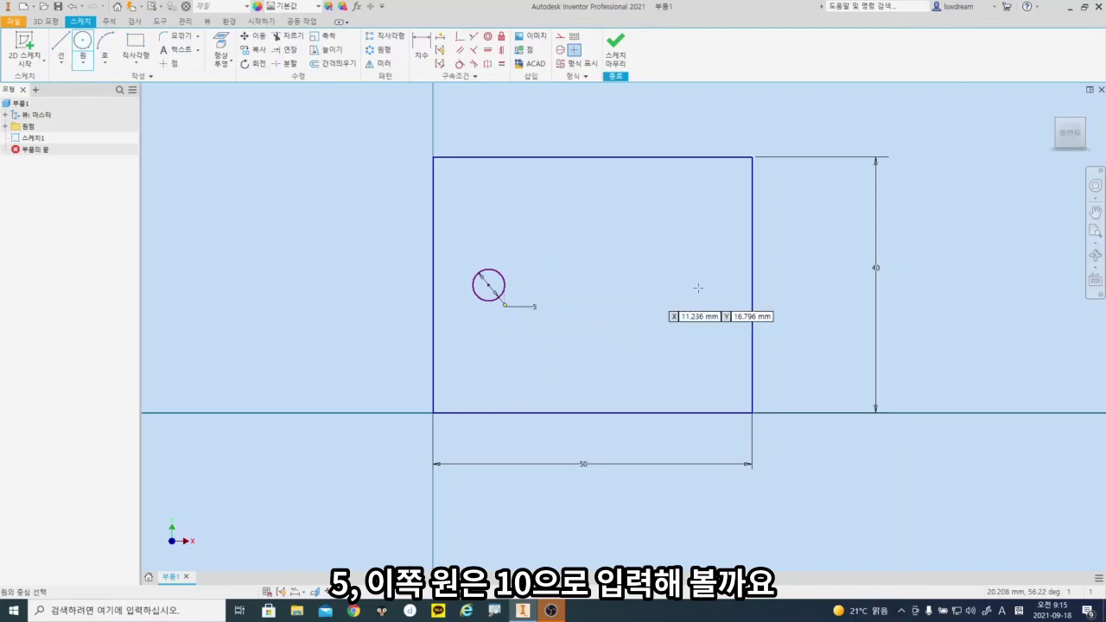
Draw a 10 mm diameter circle at mid-height in the right part of the rectangle, centred about 36 mm from its left edge.
click(663, 285)
text(1)
key(Return)
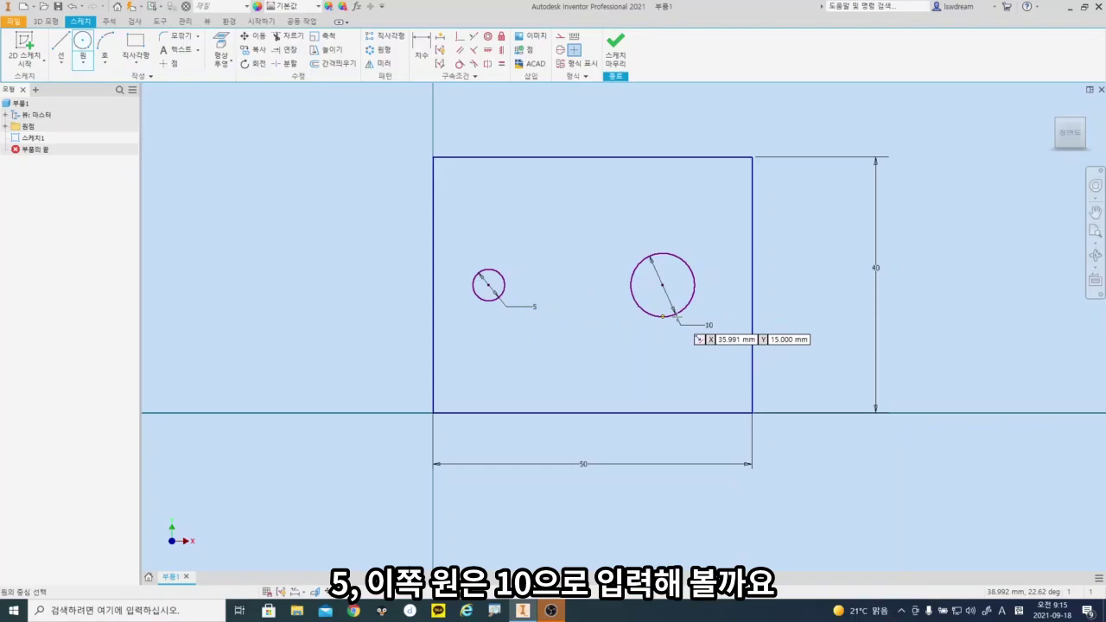
key(Escape)
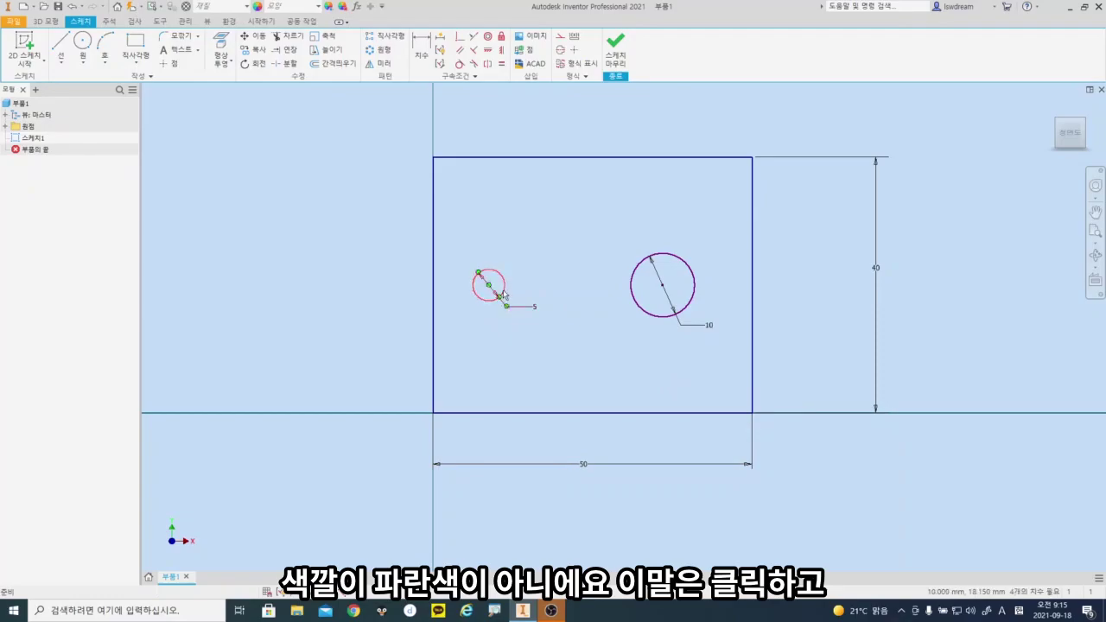
Dimension the 5 mm circle's centre horizontally from the rectangle's left edge and set the distance to 10 mm.
mouse_move(504, 285)
mouse_down()
mouse_move(545, 269)
mouse_move(520, 285)
mouse_up()
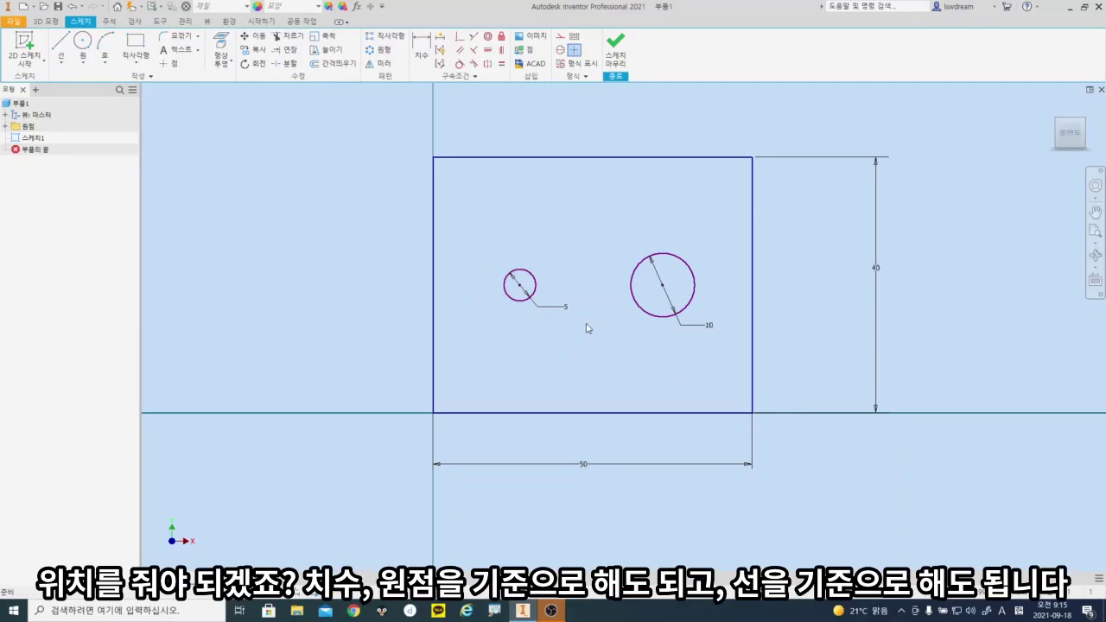
click(421, 50)
click(435, 304)
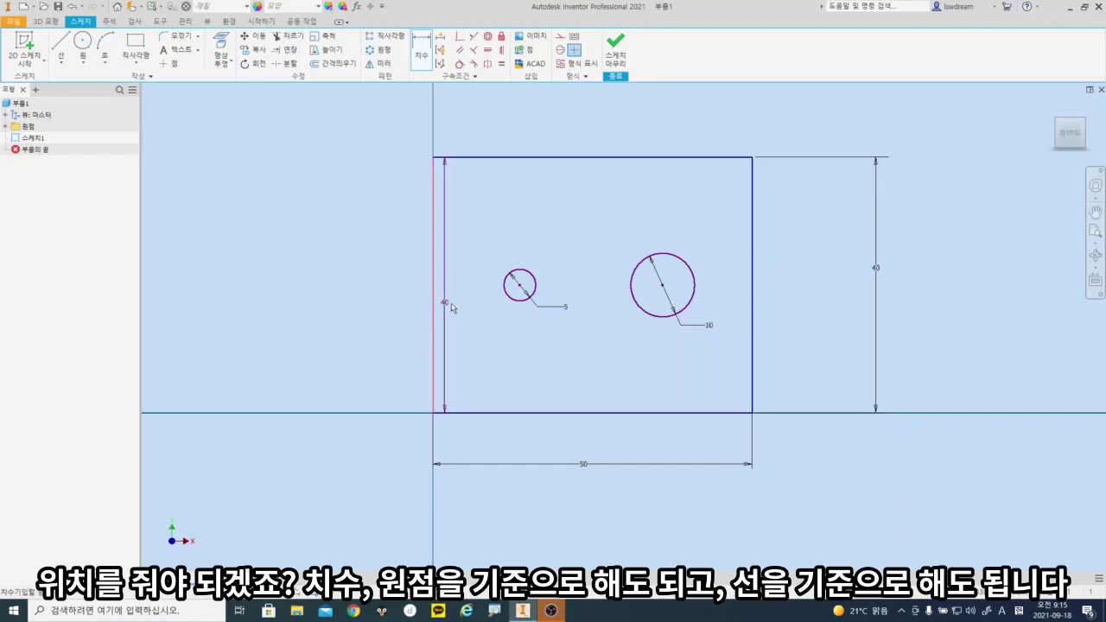
click(520, 286)
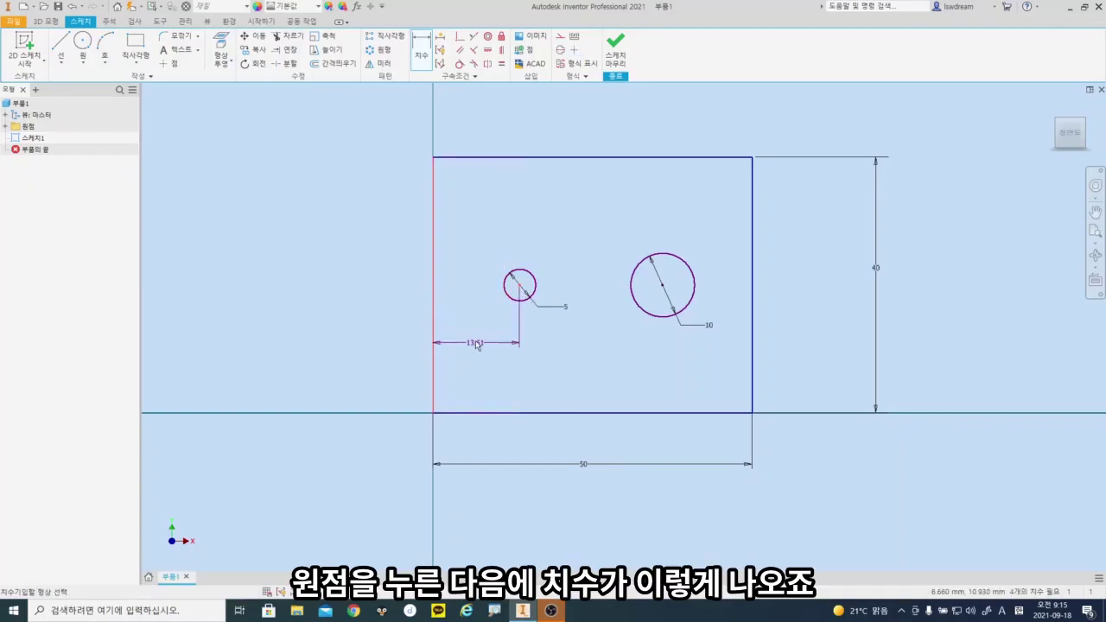
click(480, 336)
text(10)
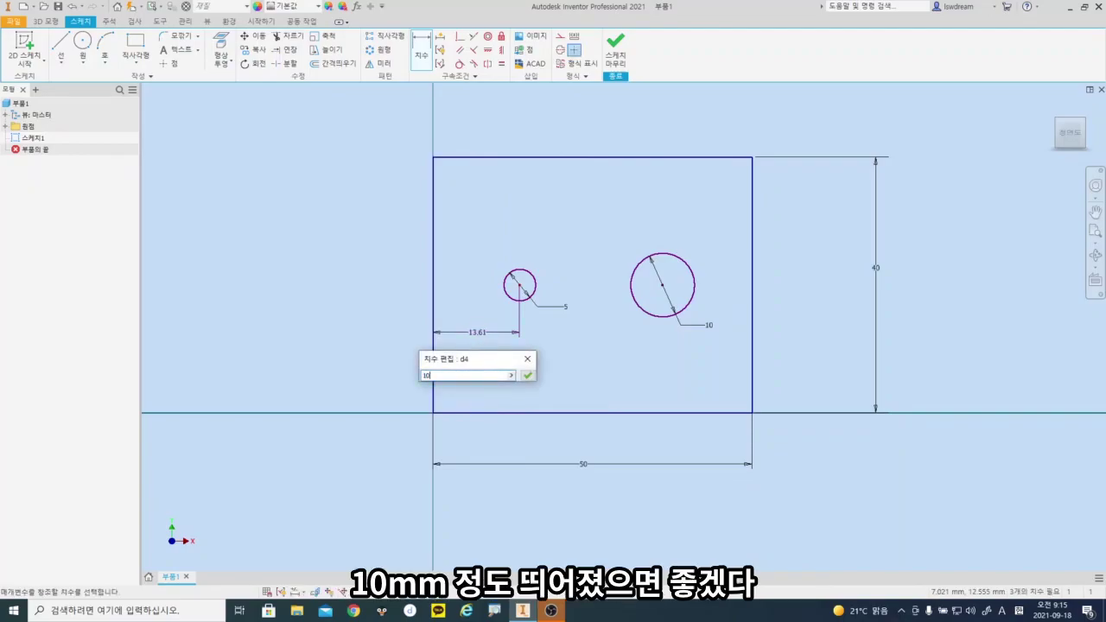
key(Return)
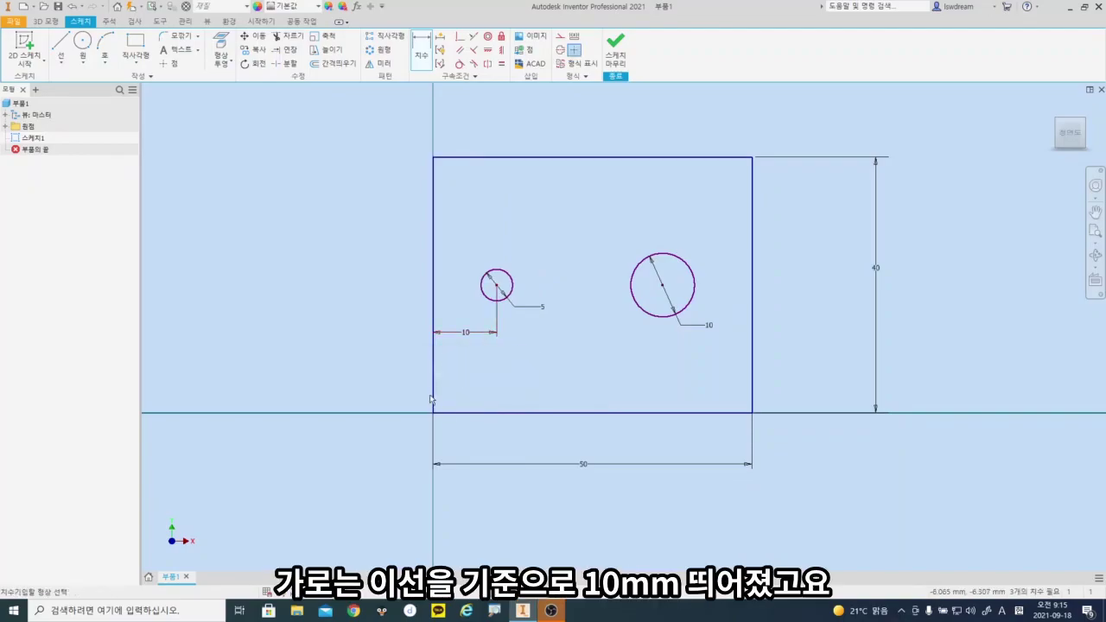
Dimension the 5 mm circle's centre vertically from the rectangle's bottom edge at 20 mm.
click(476, 414)
click(485, 276)
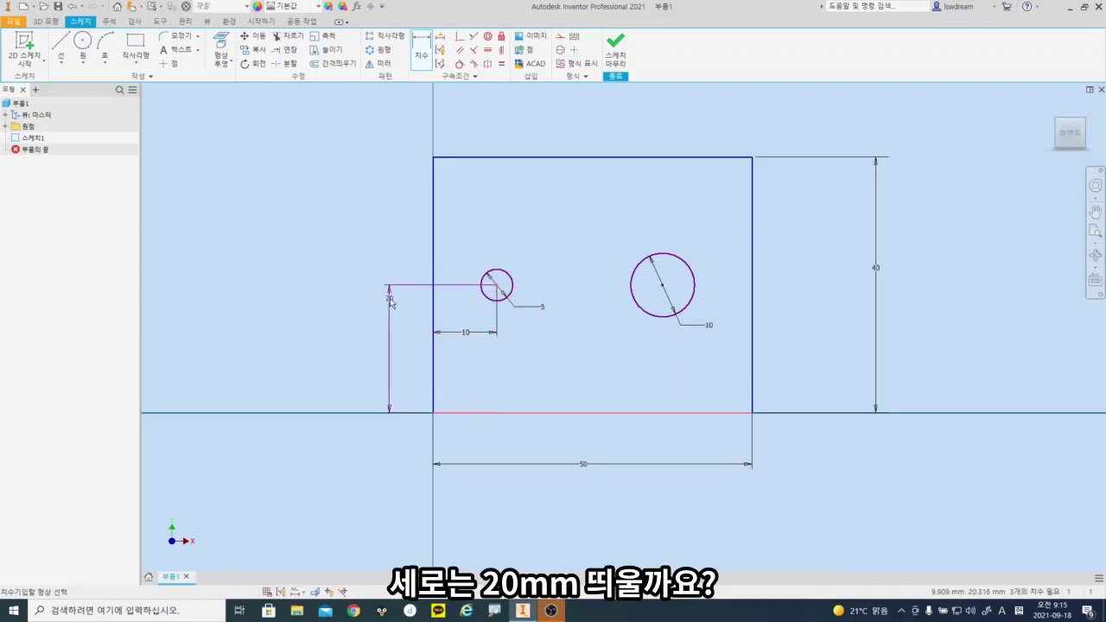
click(396, 326)
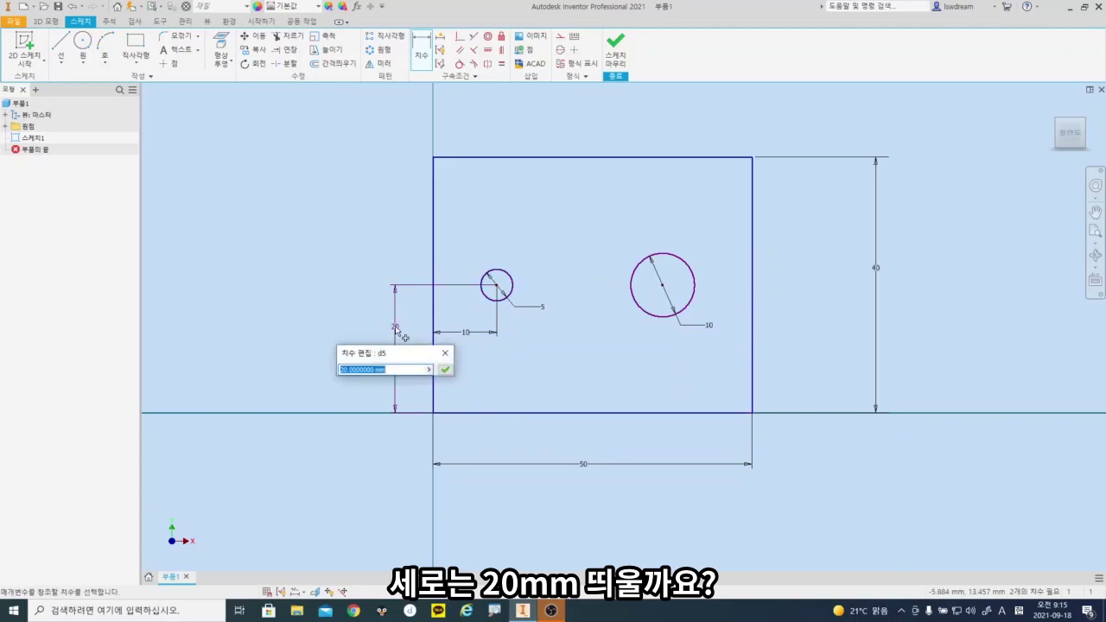
key(Return)
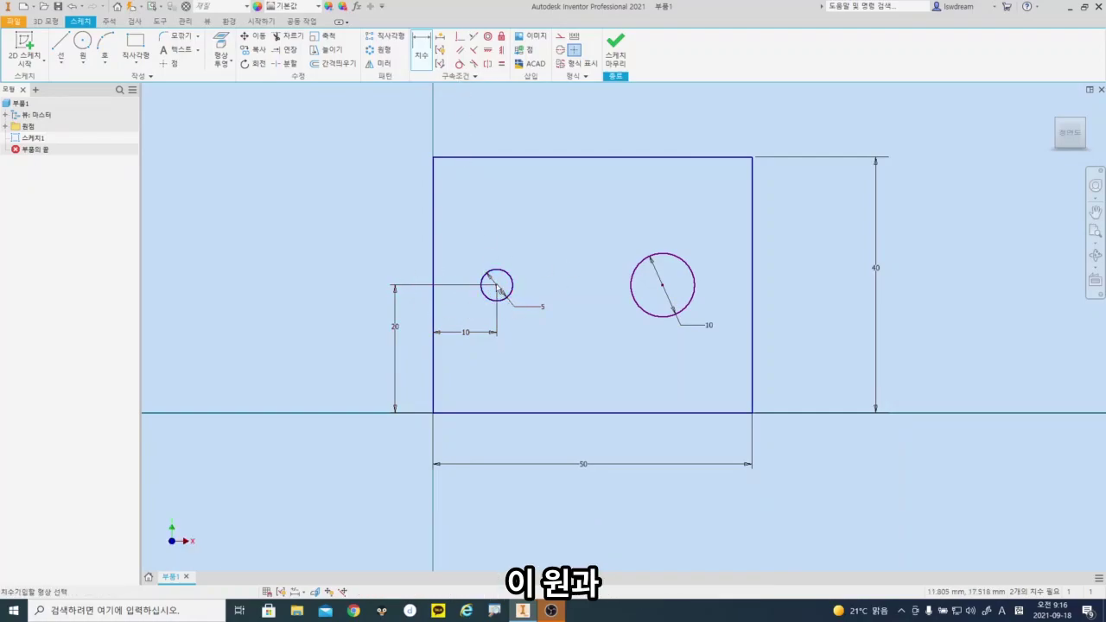
Dimension the horizontal distance between the centres of the two circles and set it to 25 mm.
click(665, 287)
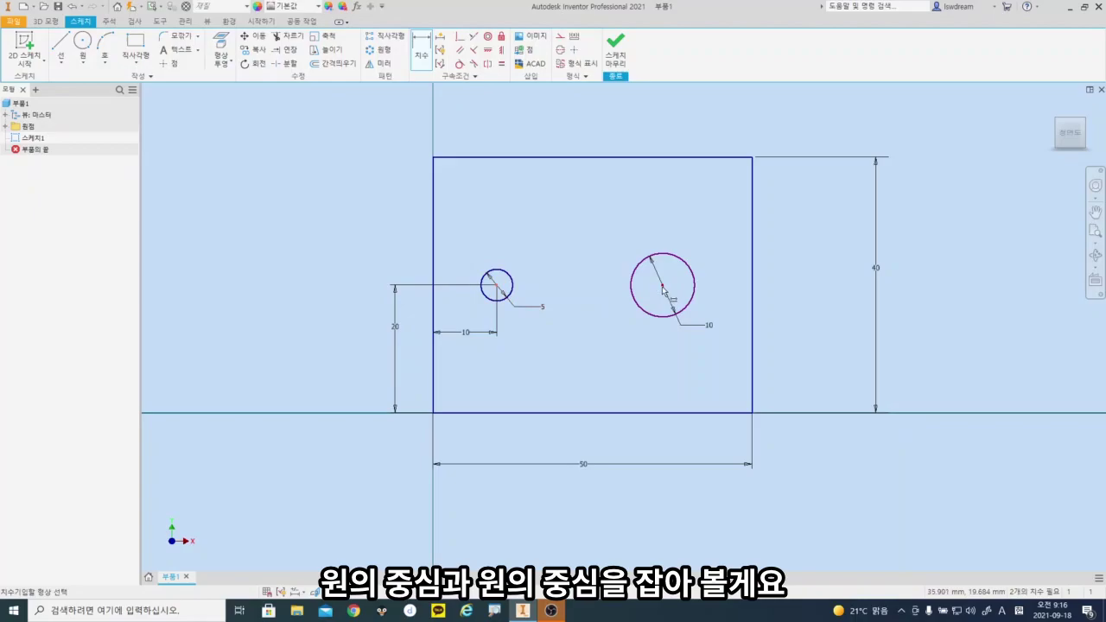
click(577, 340)
text(2)
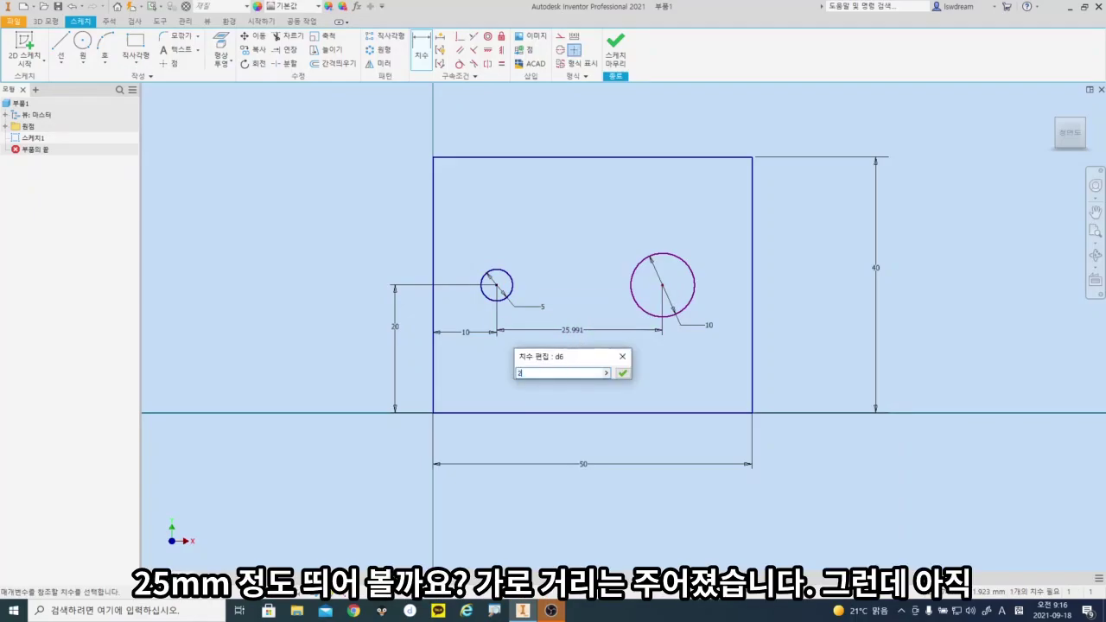
text(5)
key(Return)
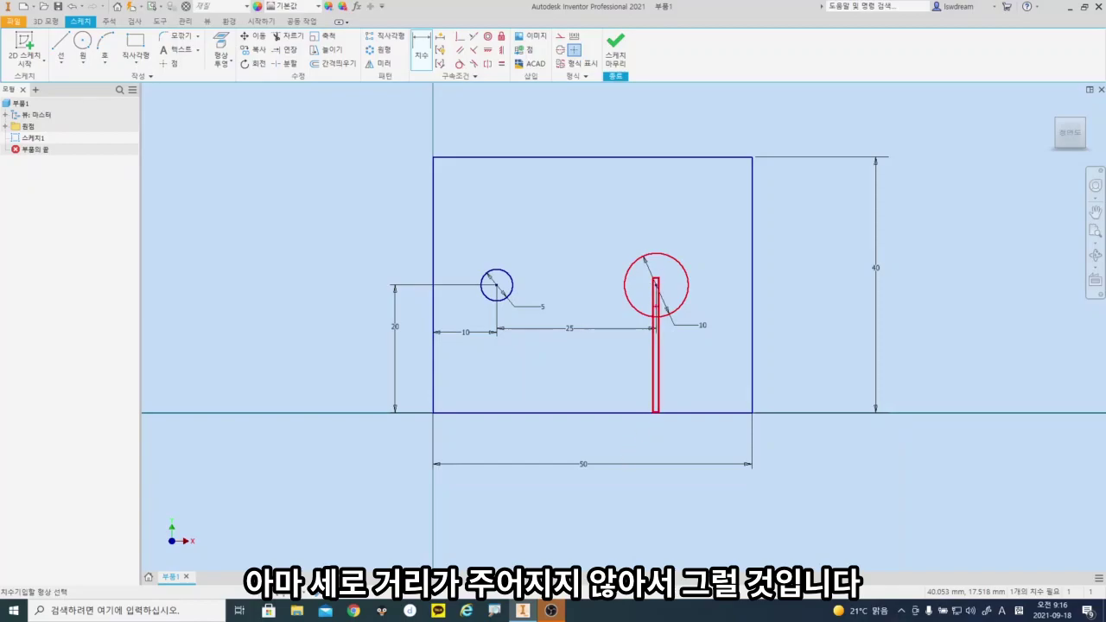
Dimension the 10 mm circle's centre vertically from the rectangle's bottom edge at 20 mm.
key(Escape)
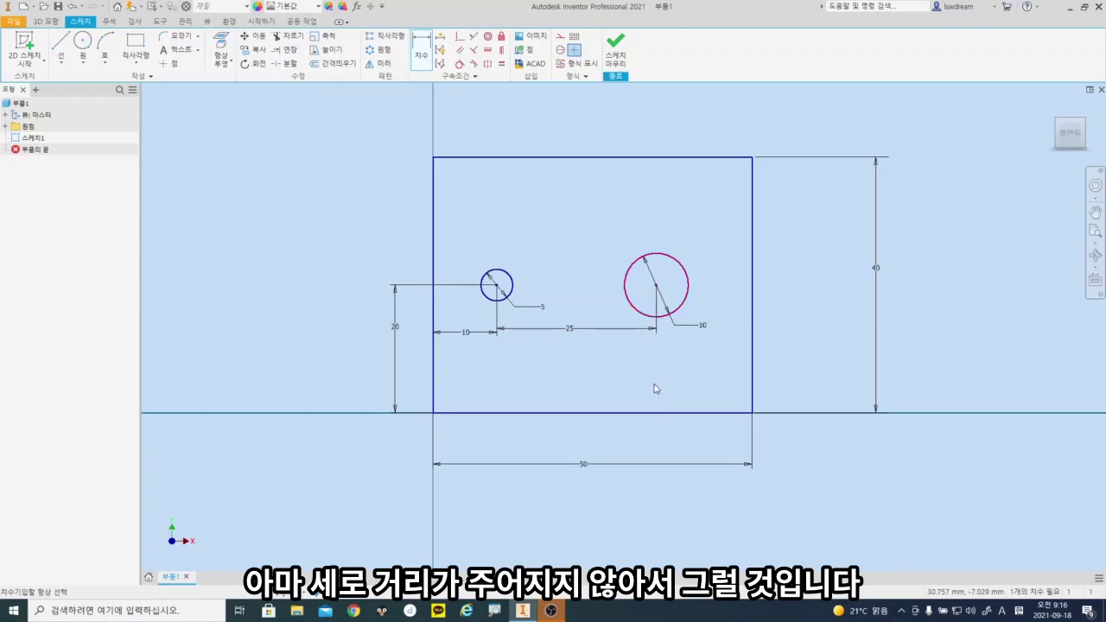
key(d)
click(652, 413)
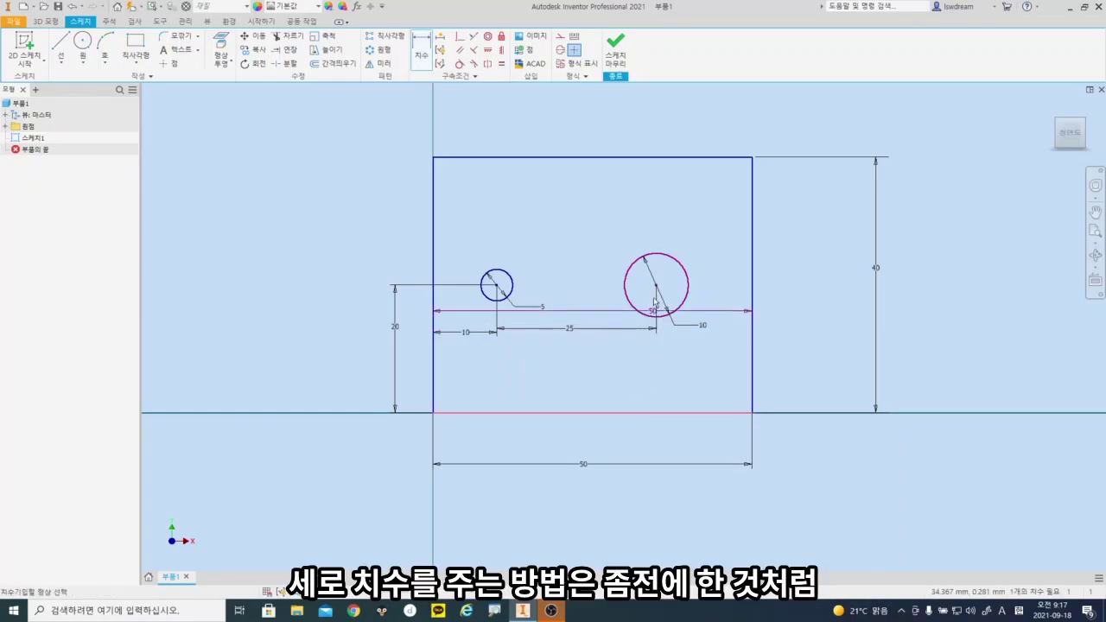
click(656, 286)
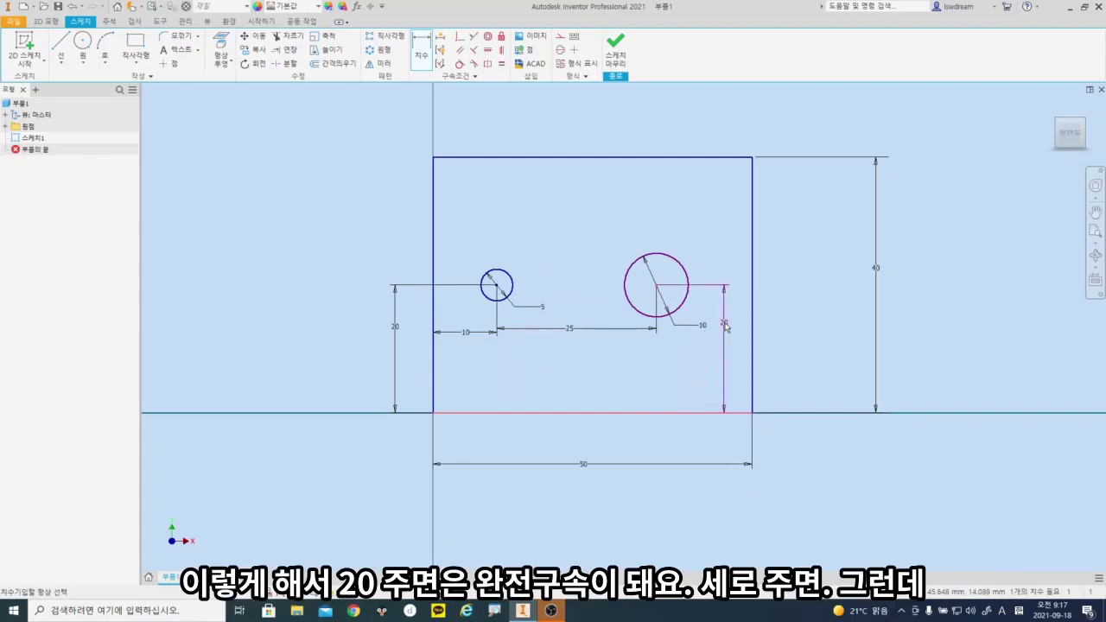
click(724, 331)
key(Return)
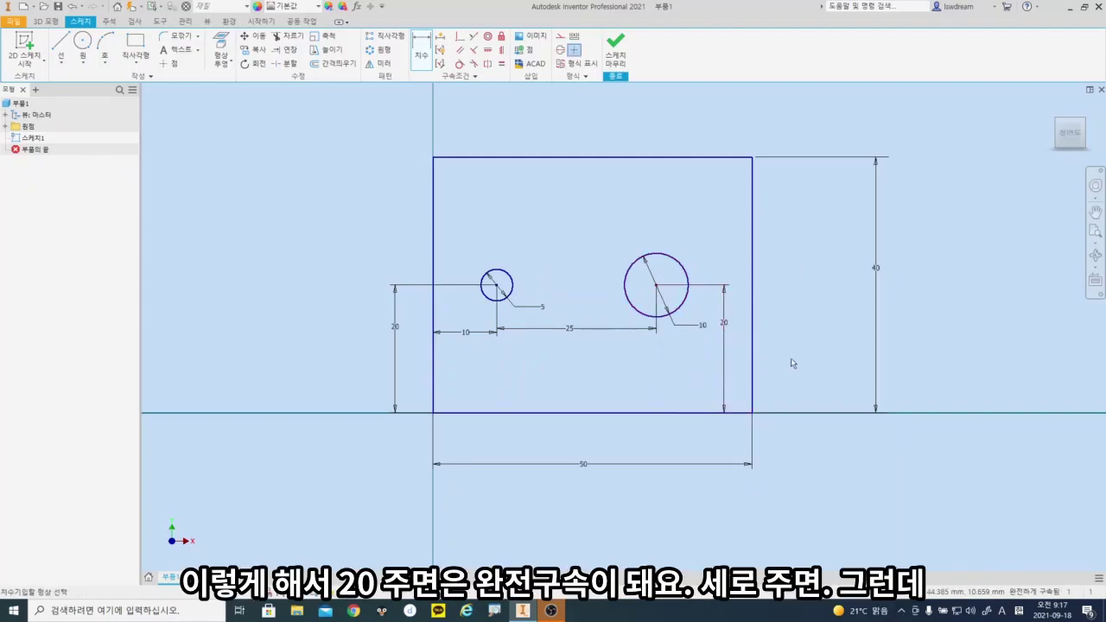
Delete the vertical dimension between the 10 mm circle's centre and the rectangle's bottom edge.
click(725, 323)
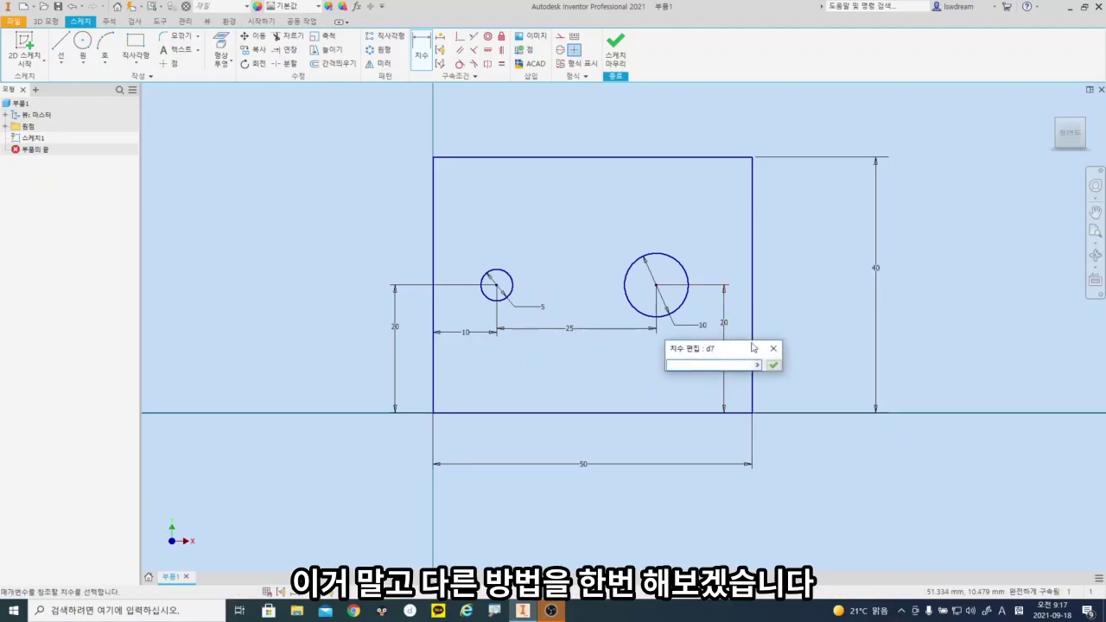
key(Escape)
key(Delete)
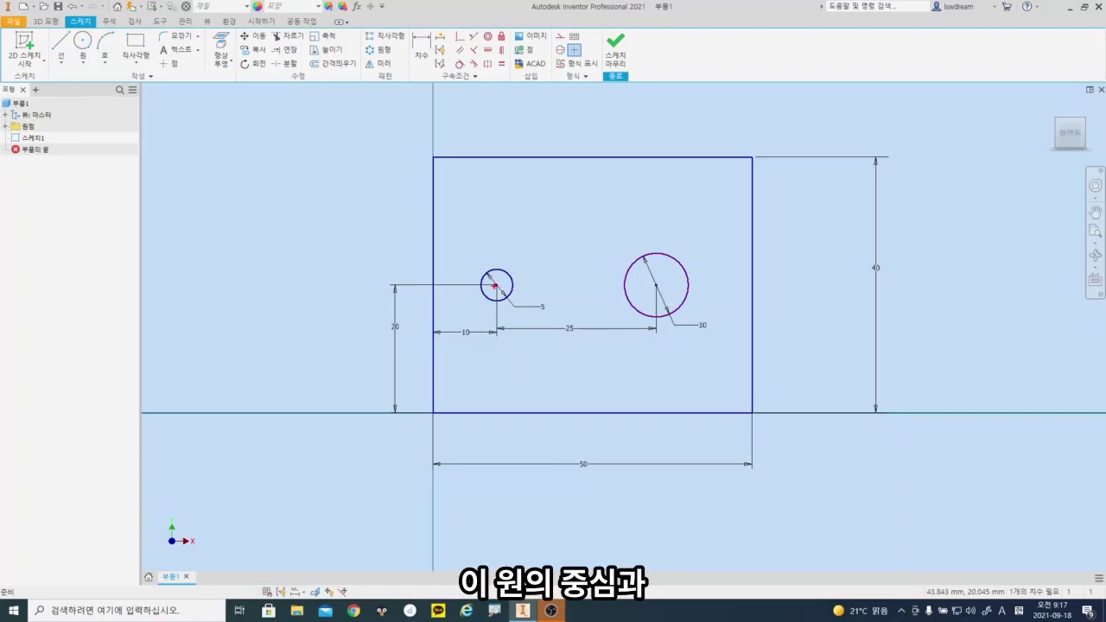
drag(497, 285, 650, 287)
key(Escape)
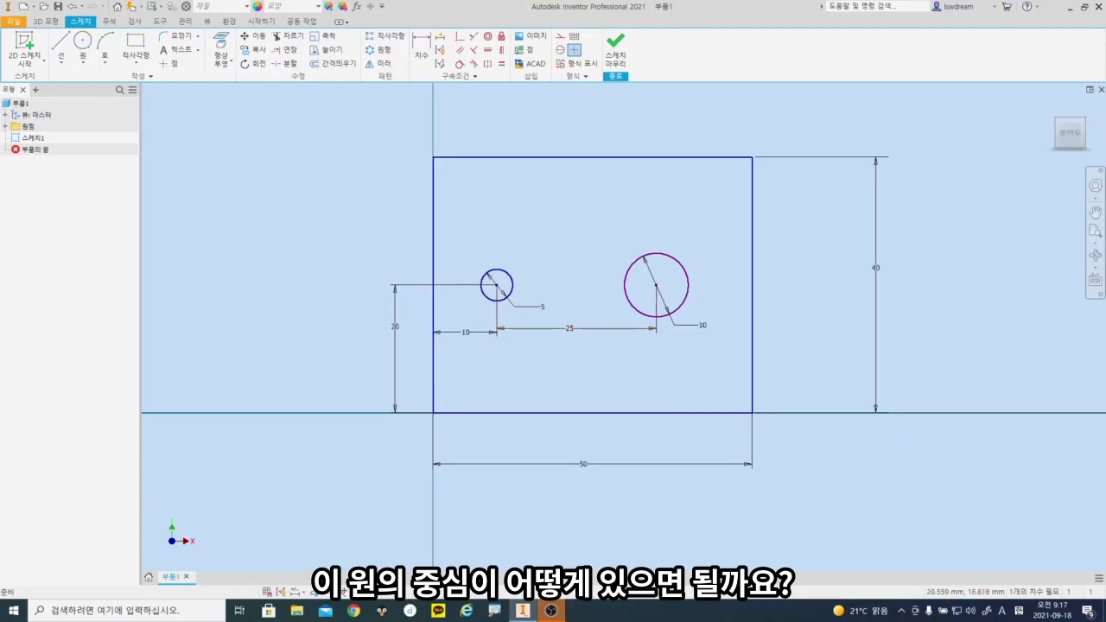
drag(497, 284, 659, 285)
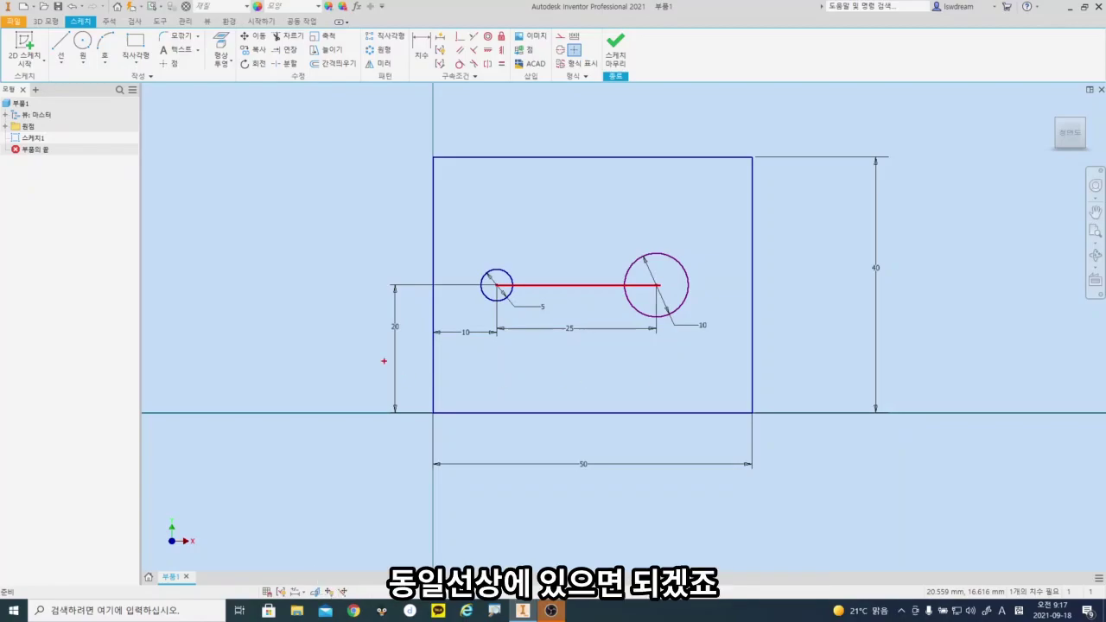
mouse_move(381, 318)
mouse_down()
mouse_move(423, 343)
mouse_move(413, 340)
mouse_up()
key(Escape)
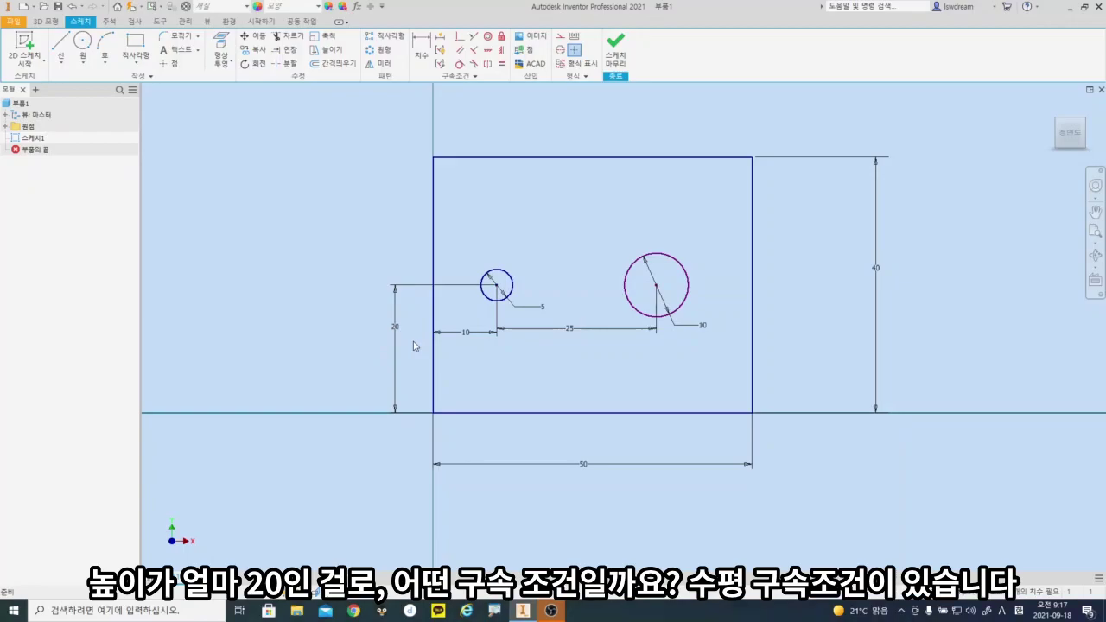
Align the centres of the 5 mm and 10 mm circles with a horizontal constraint.
click(488, 53)
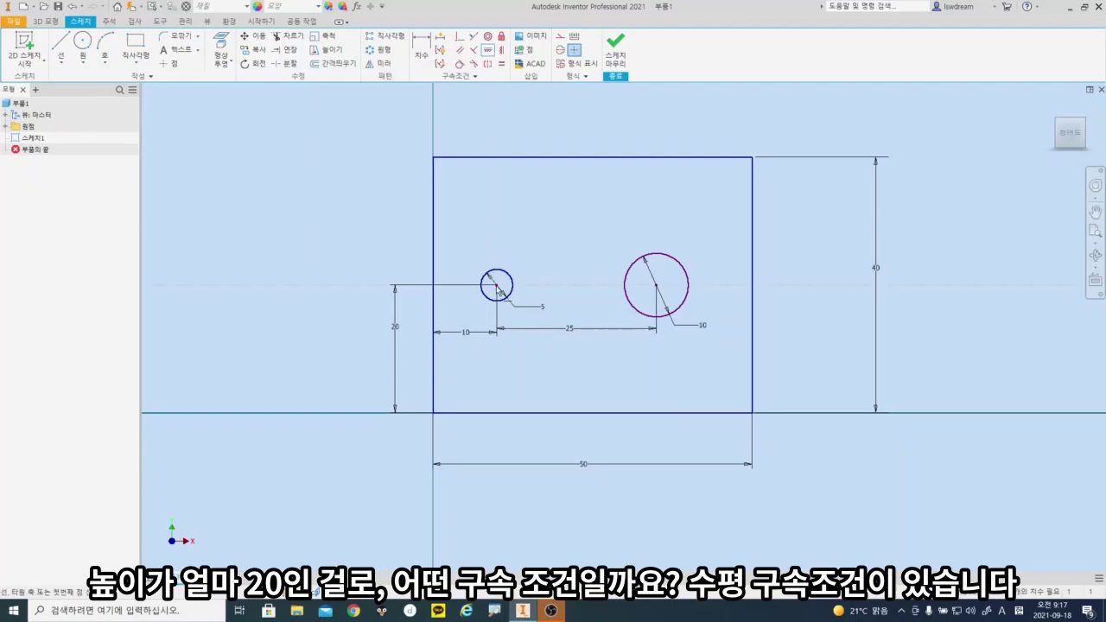
click(498, 288)
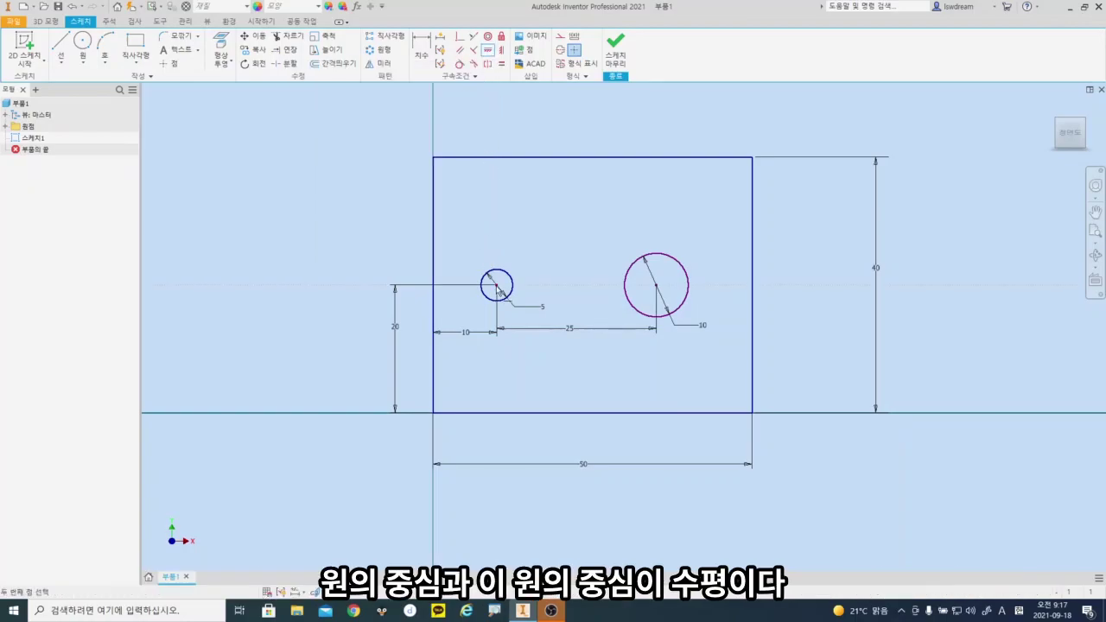
click(657, 286)
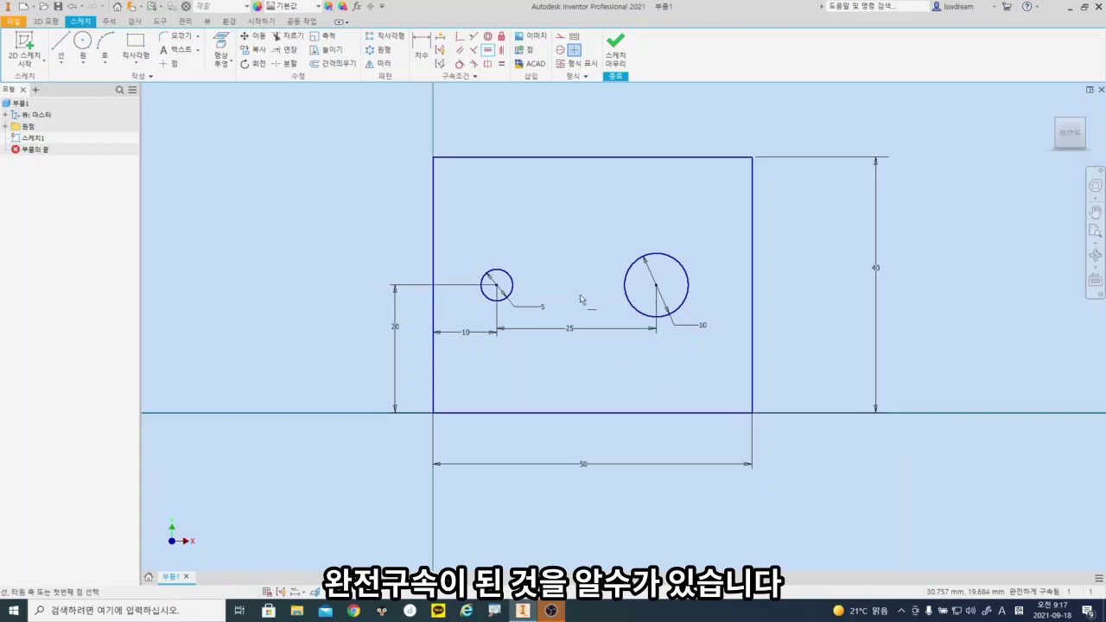
Draw a 20 mm horizontal line outward from the rectangle's bottom-right corner and a sloped line back to the right edge, over a third of the way up.
click(61, 43)
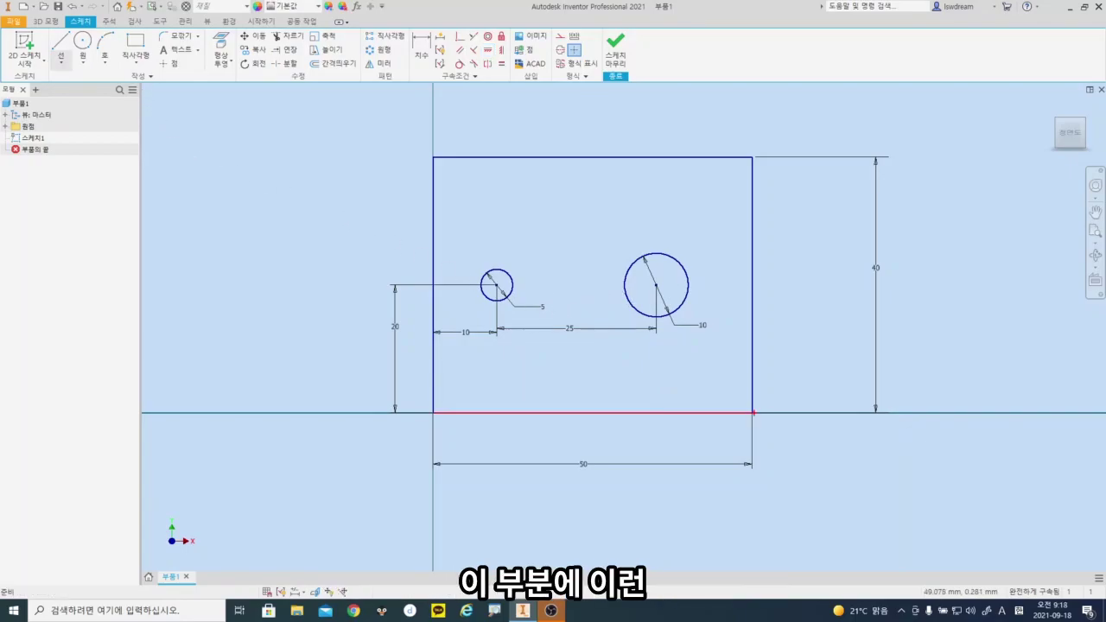
click(752, 414)
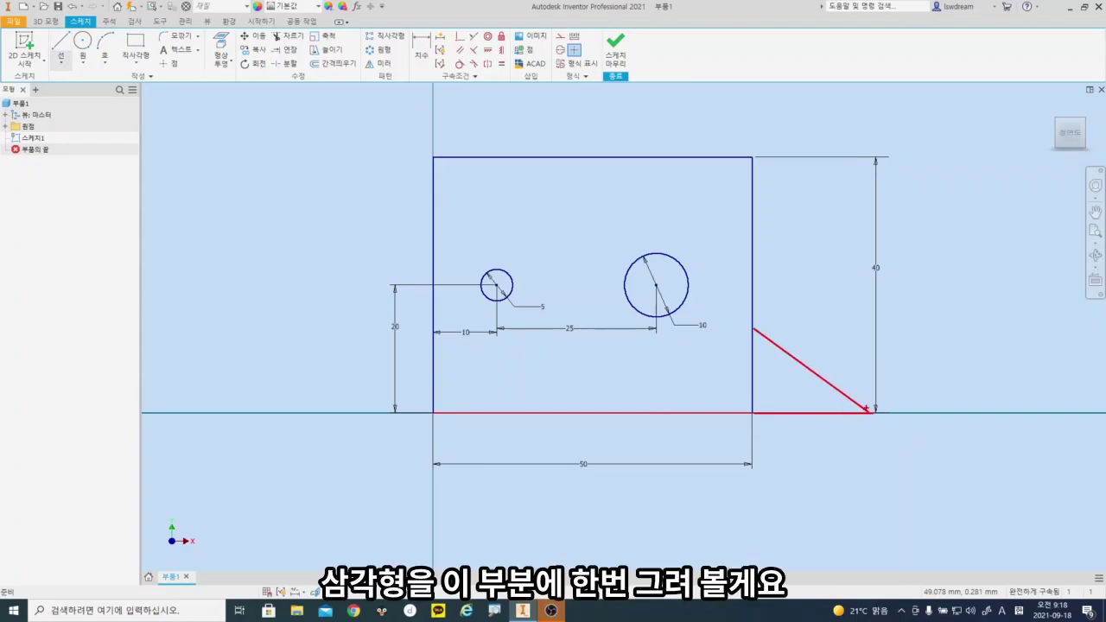
click(61, 43)
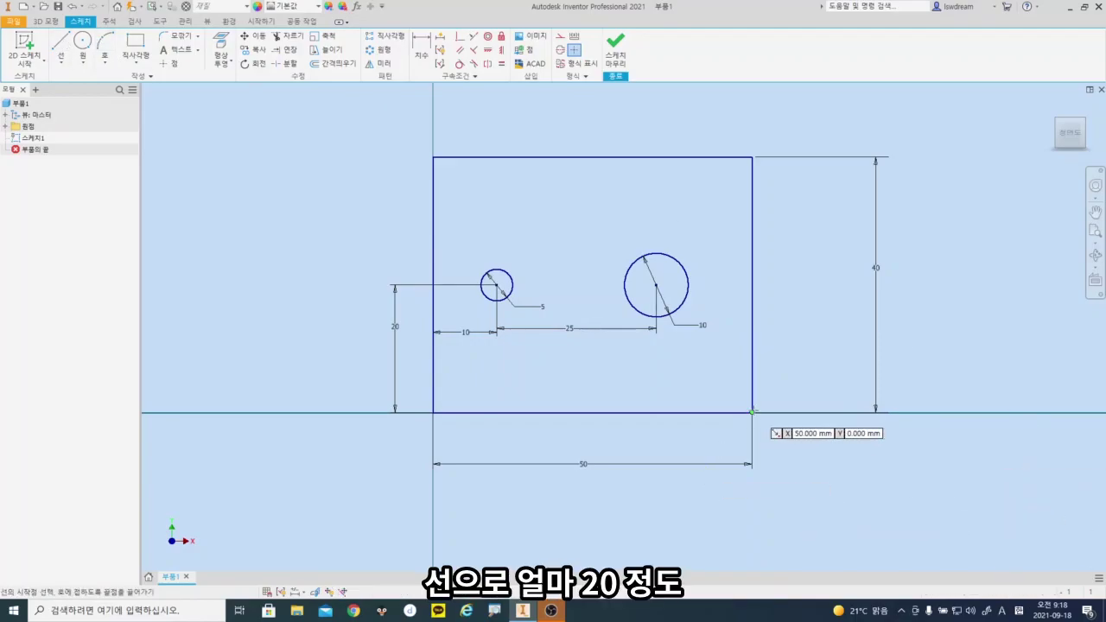
click(752, 412)
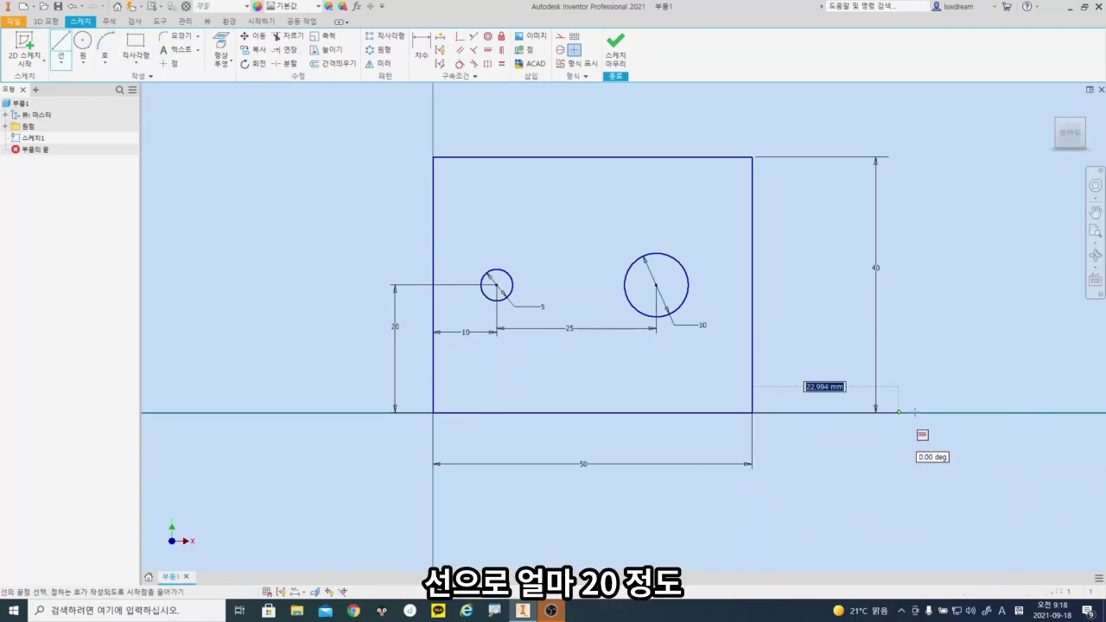
text(20)
key(Return)
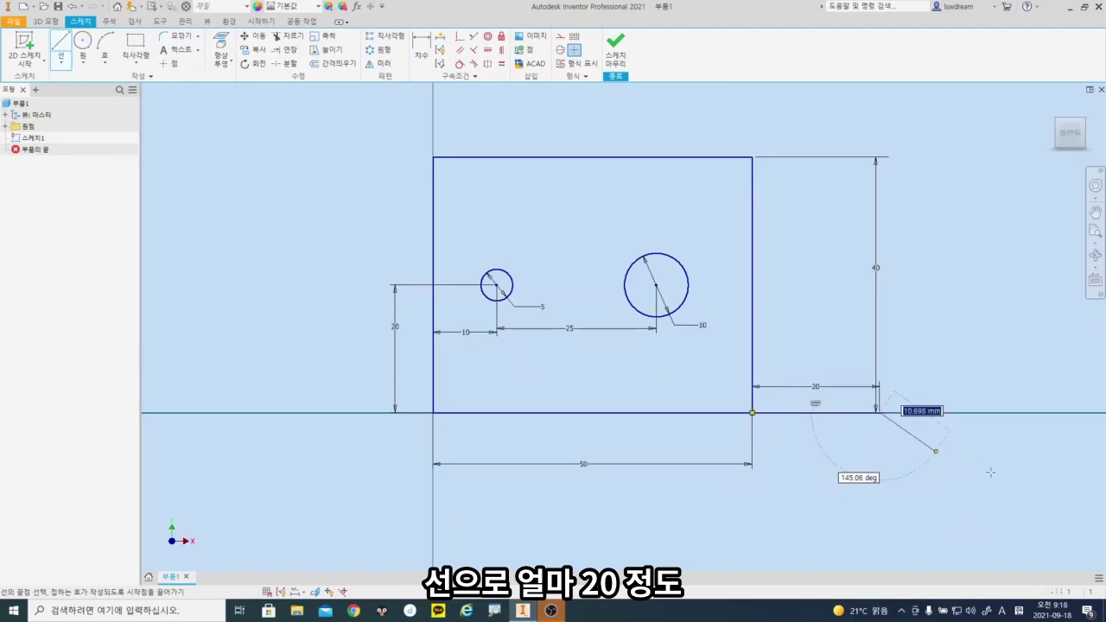
click(753, 318)
key(Escape)
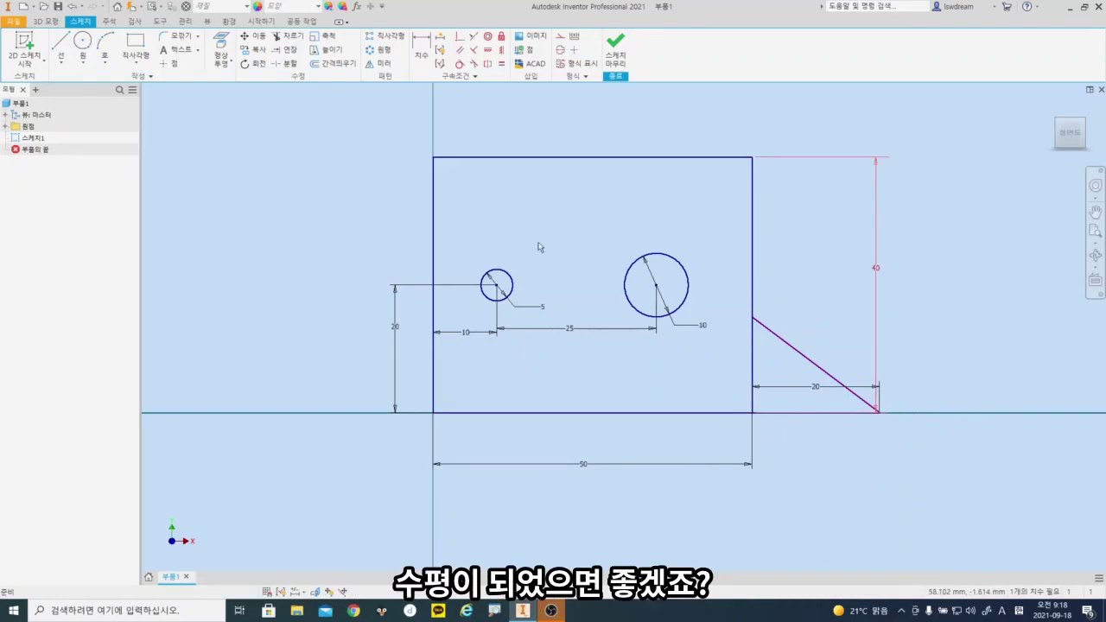
Try to apply a horizontal constraint to the rectangle's bottom edge and the triangle's 20 mm base line.
click(489, 49)
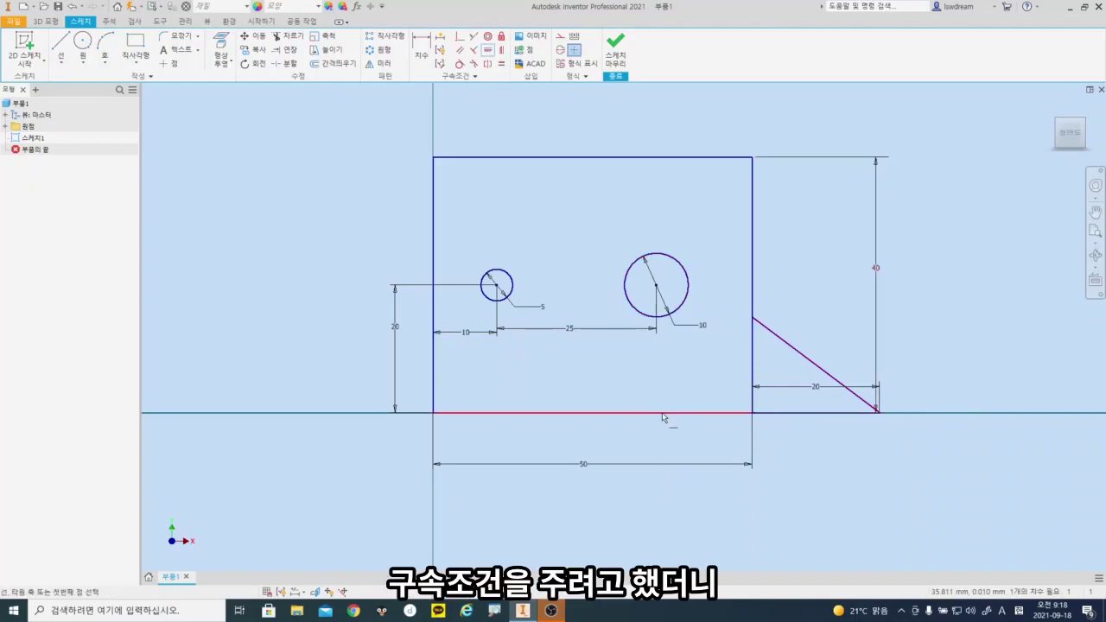
click(797, 419)
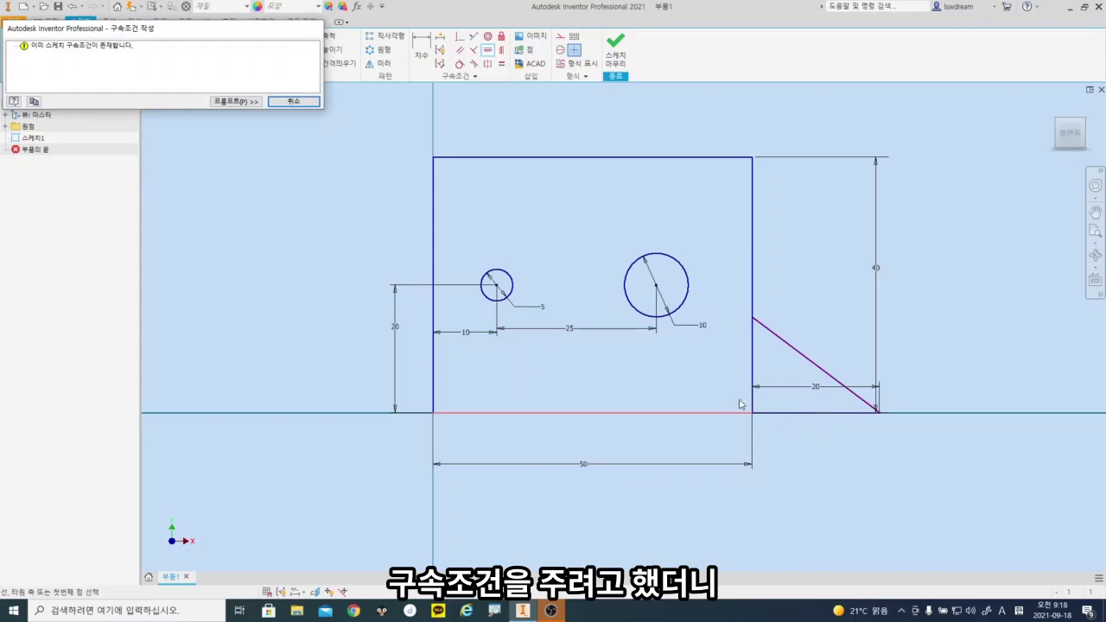
key(Escape)
click(488, 50)
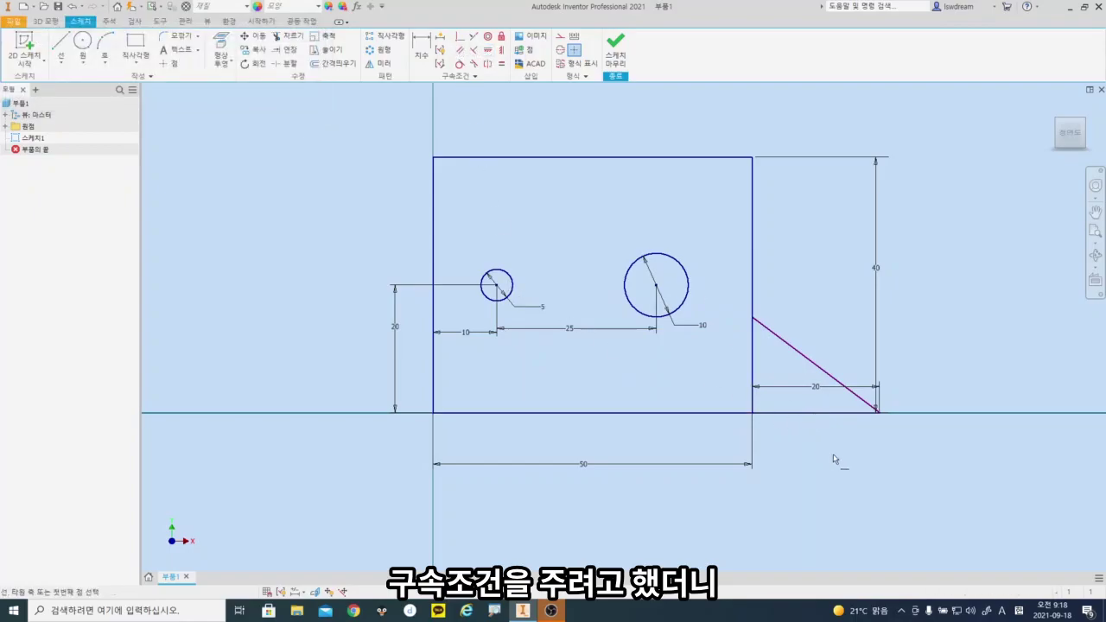
click(737, 413)
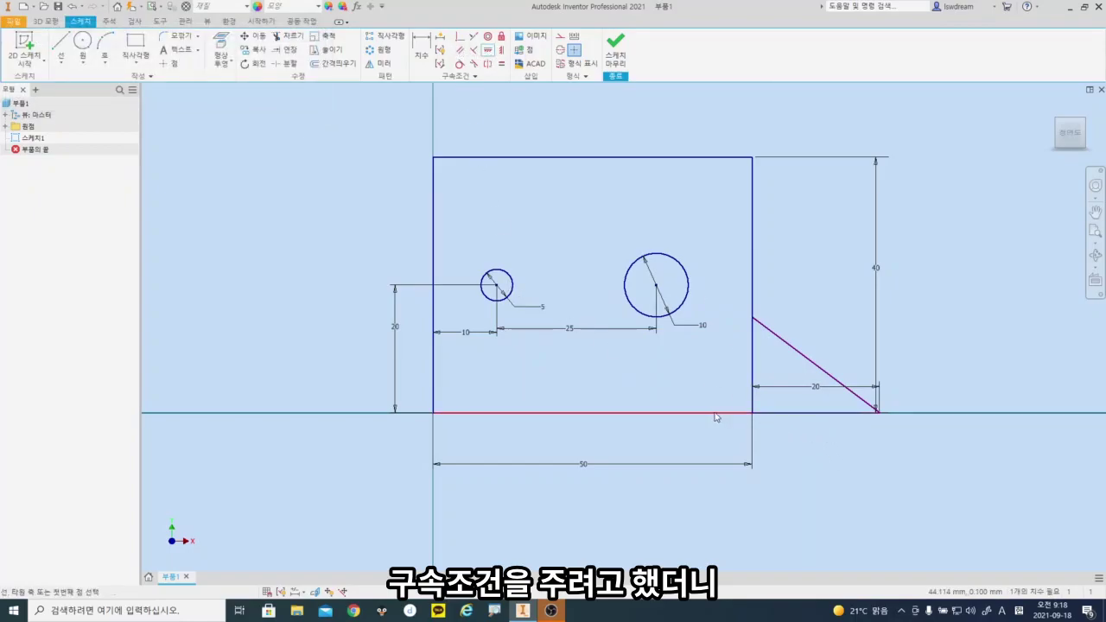
click(803, 419)
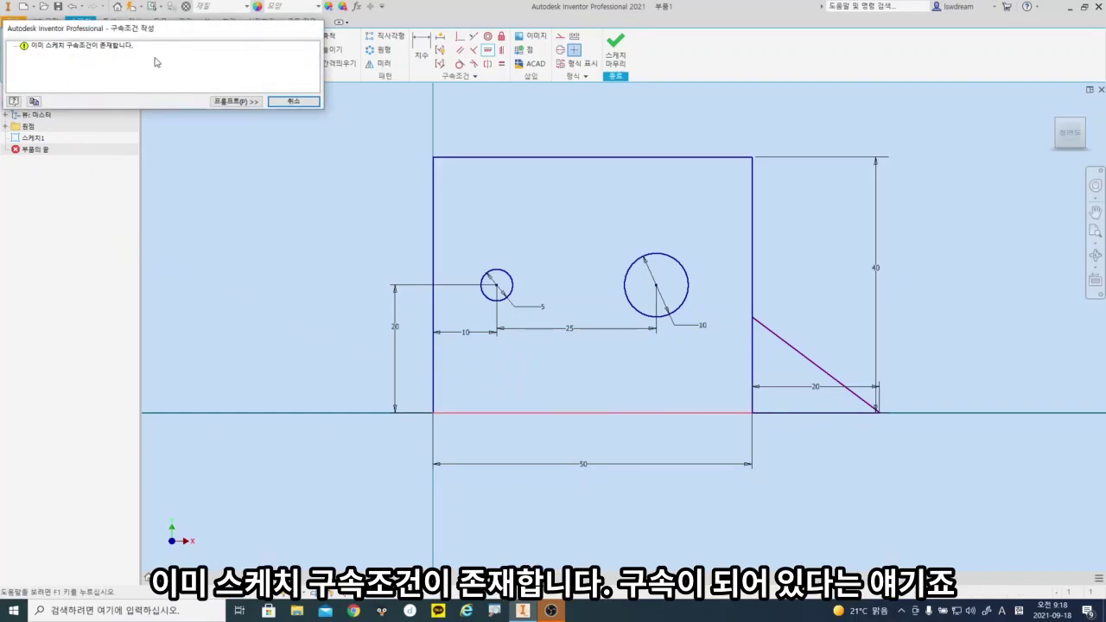
click(294, 101)
scroll(899, 457, down, 2)
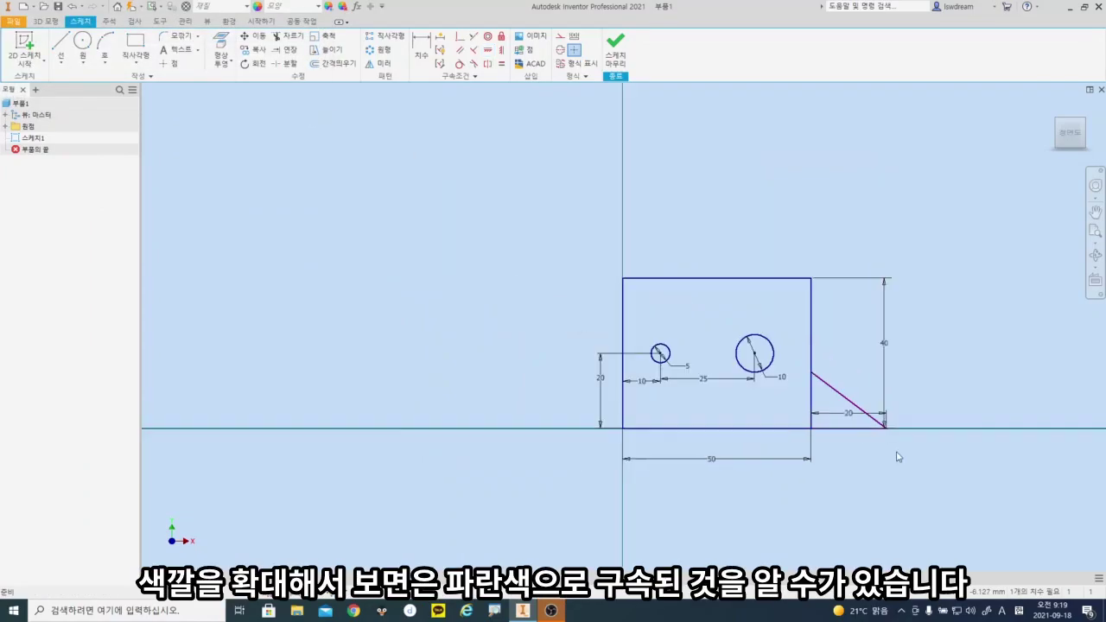
Dimension the angle between the triangle's sloped line and its base line and set it to 45 degrees.
scroll(899, 457, up, 3)
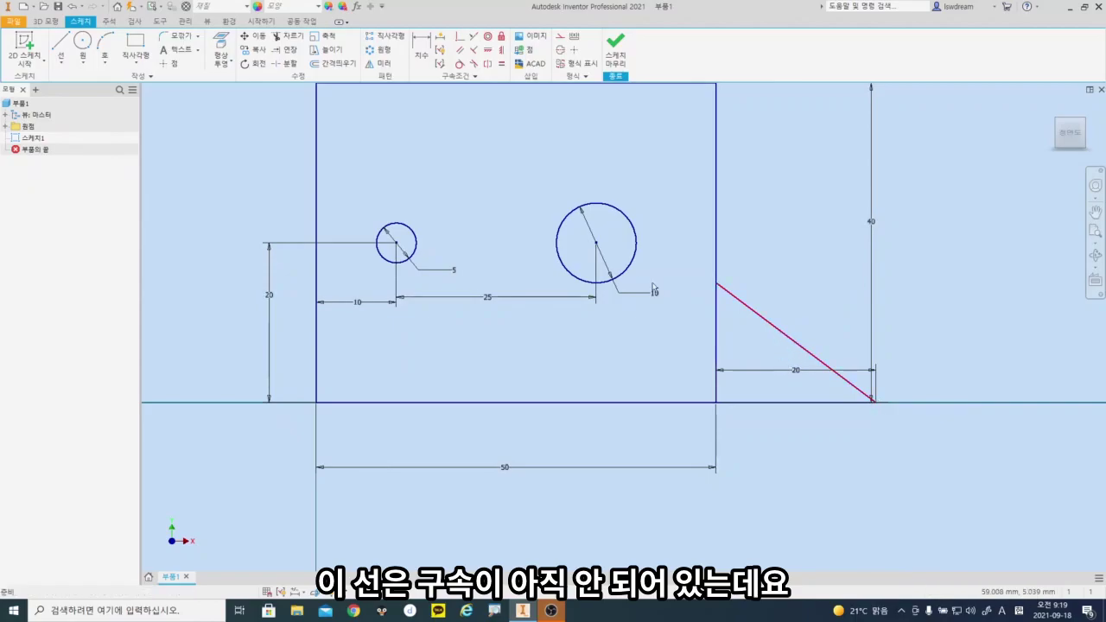
click(421, 49)
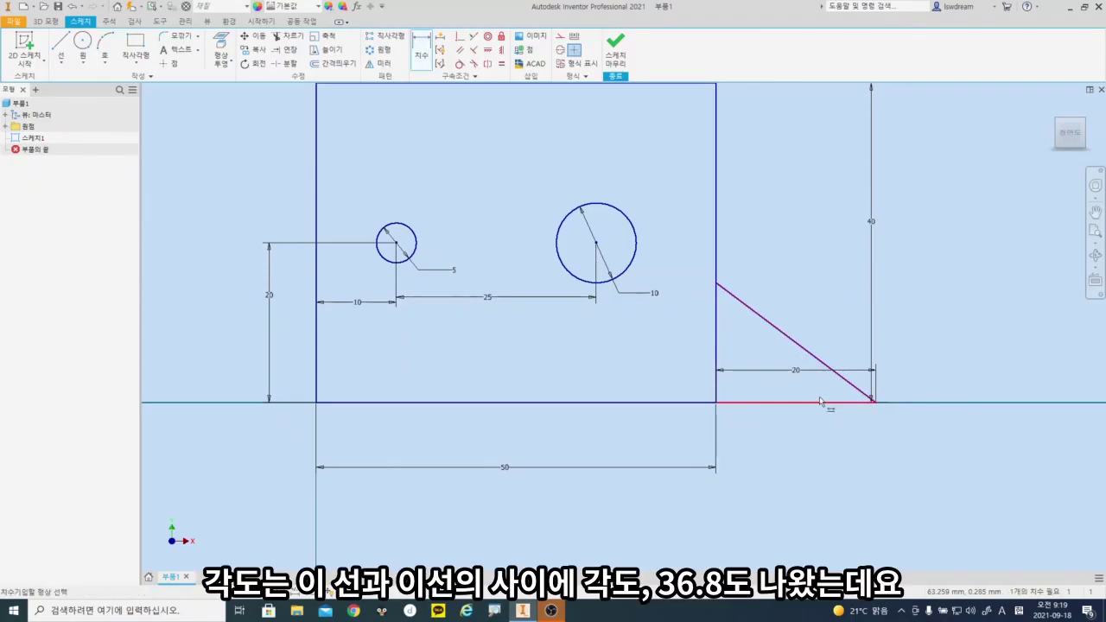
click(803, 357)
click(803, 404)
click(784, 382)
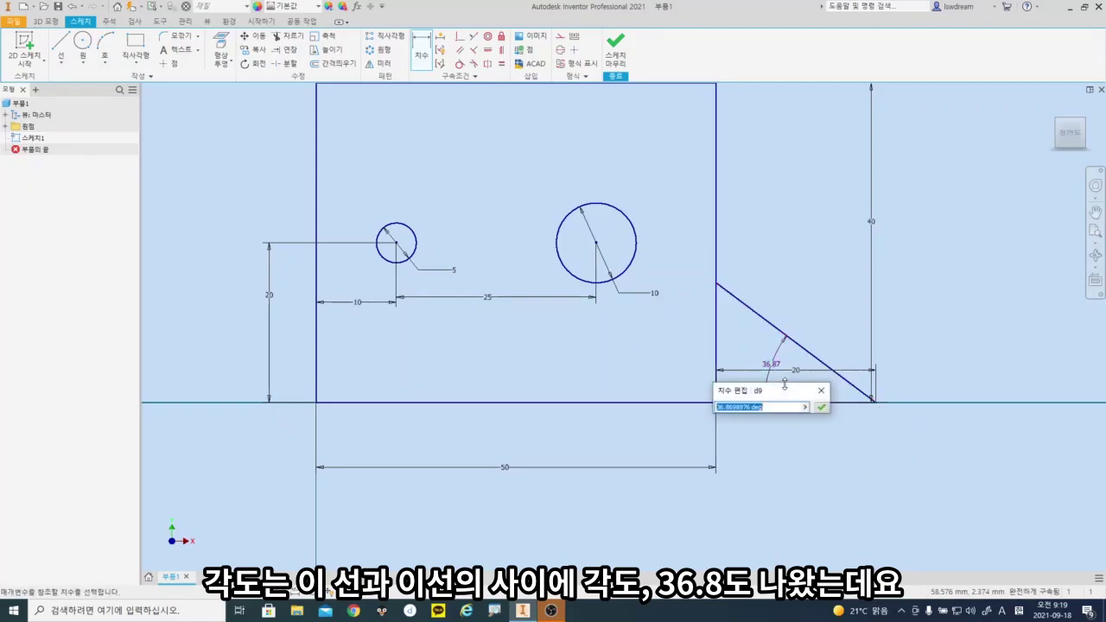
text(45)
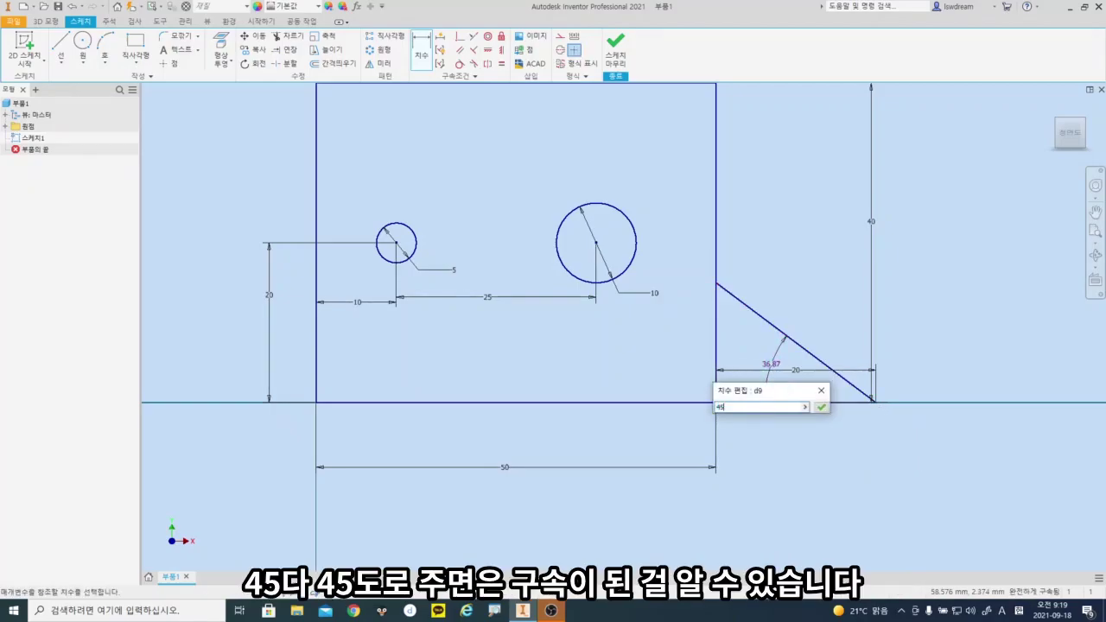
key(Return)
key(Escape)
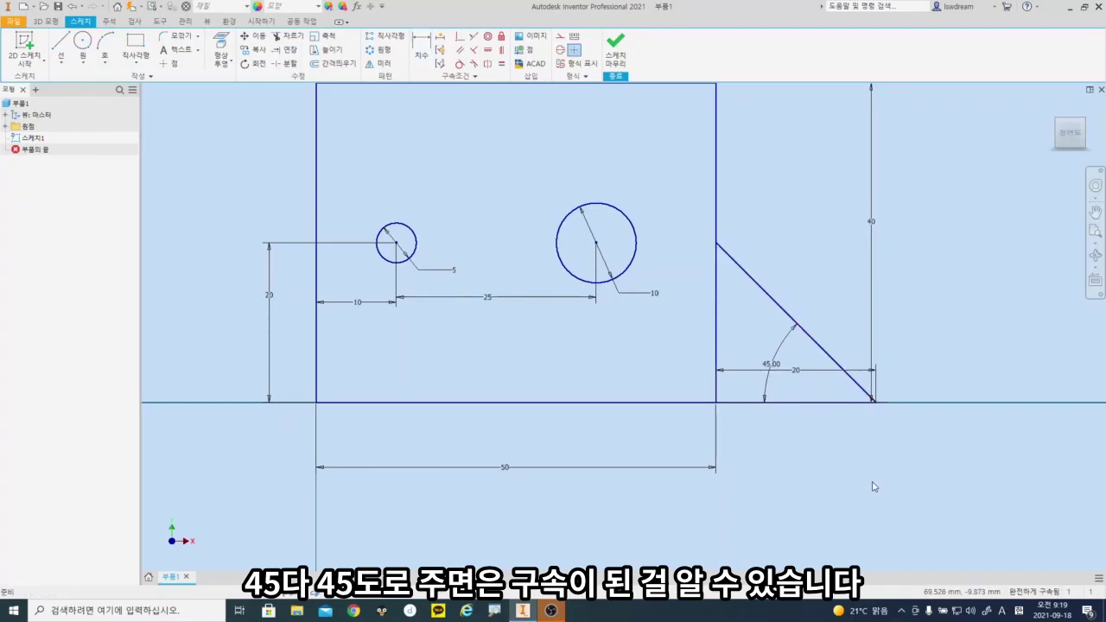
Add an aligned length dimension along the triangle's sloped line and accept it as a driven dimension.
click(421, 53)
click(811, 338)
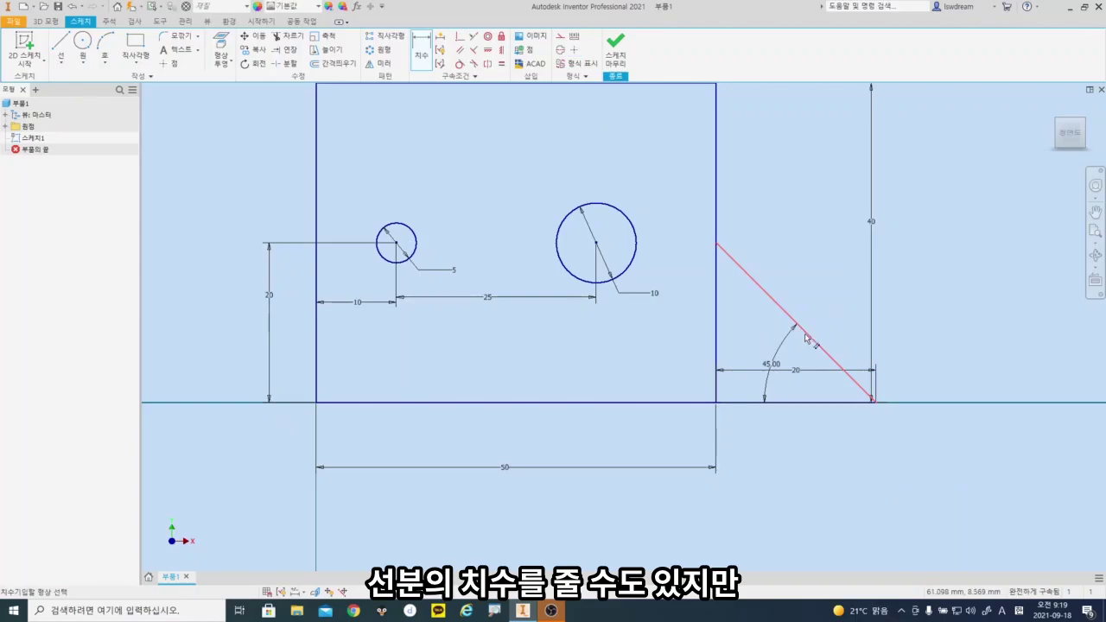
click(809, 337)
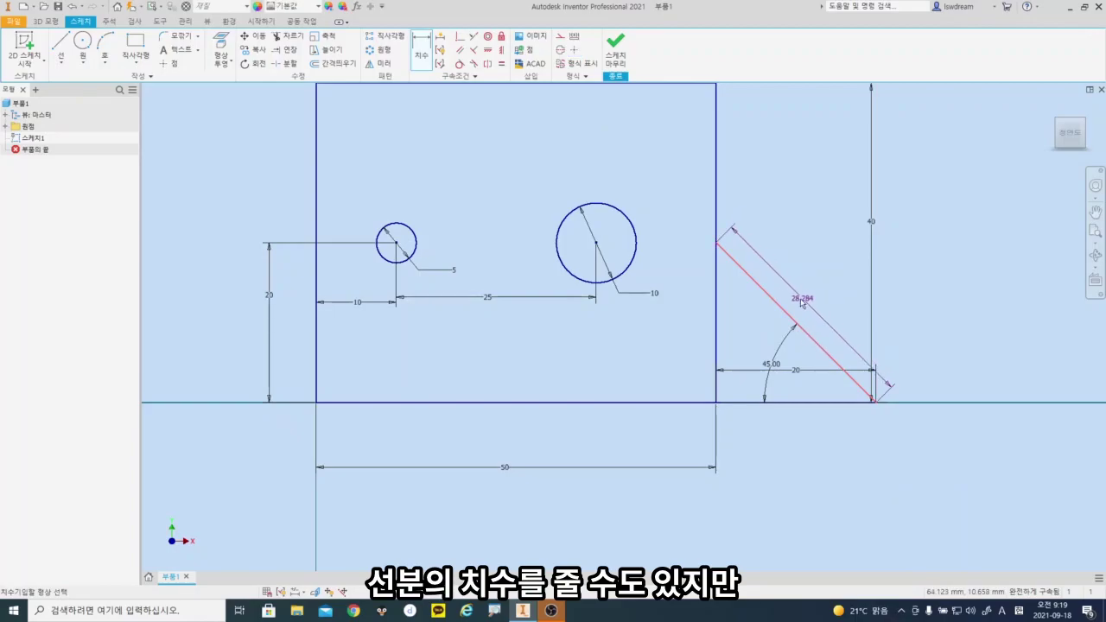
click(809, 305)
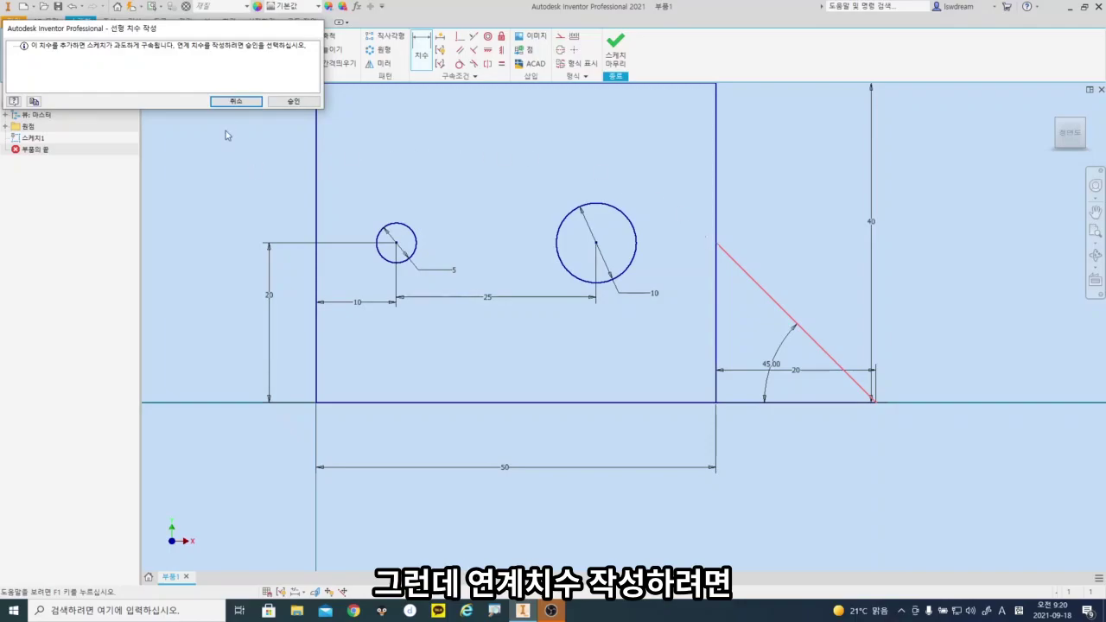
click(293, 102)
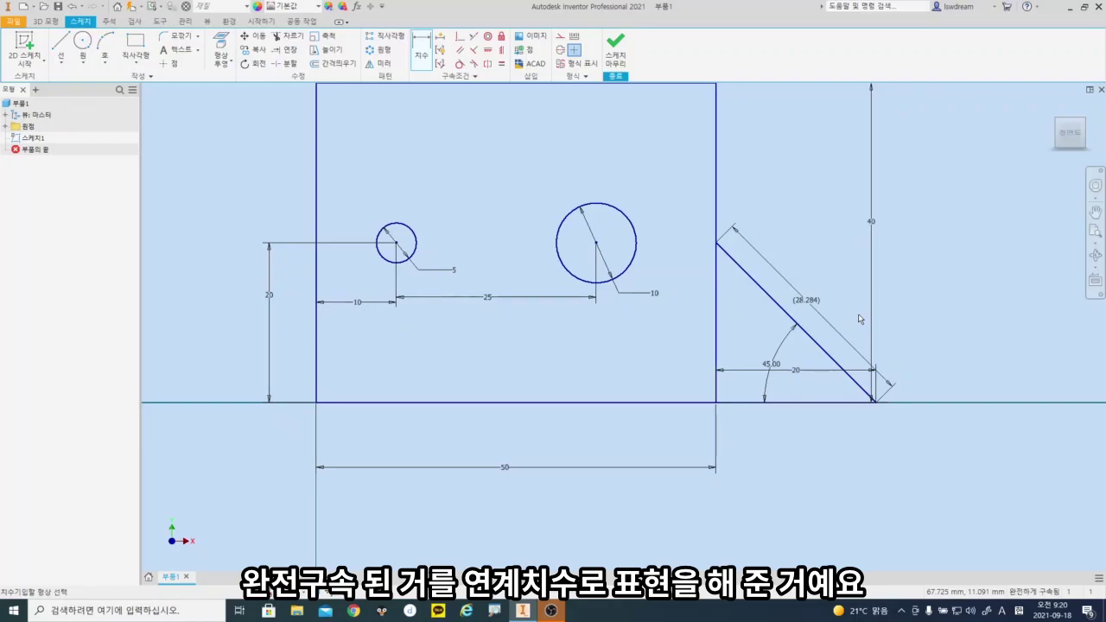
click(810, 299)
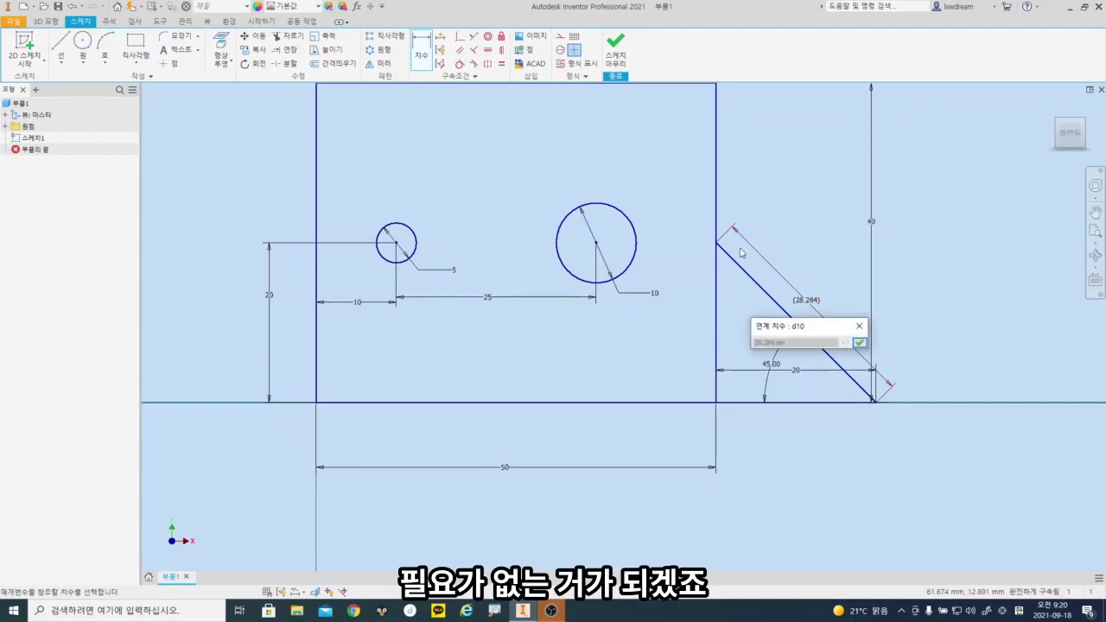
click(858, 327)
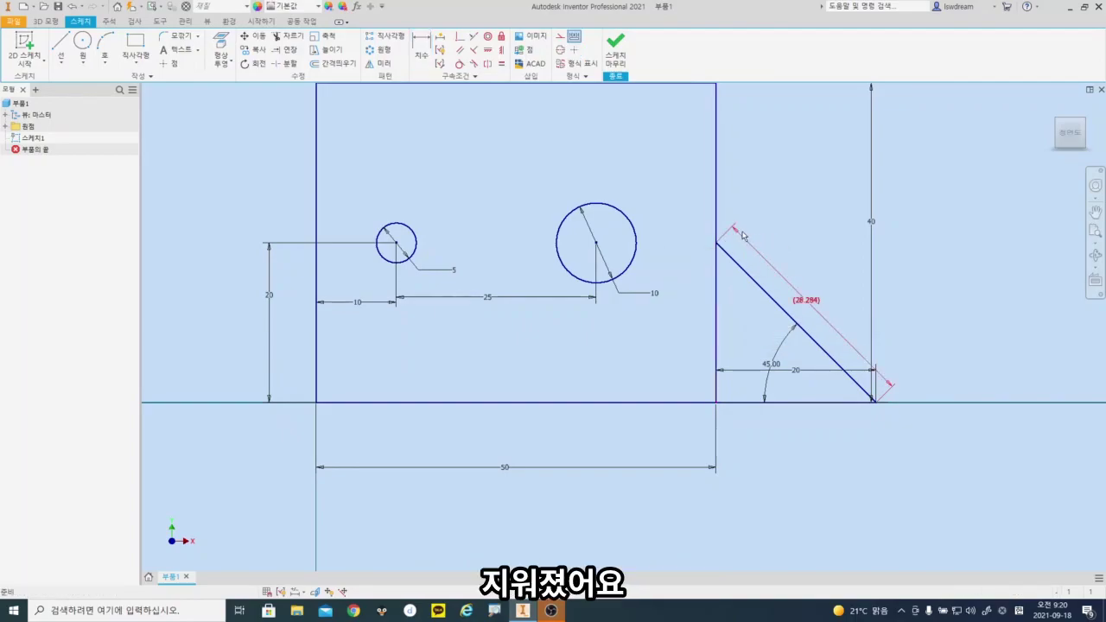
Delete the driven length dimension from the triangle's sloped line.
click(739, 235)
key(Delete)
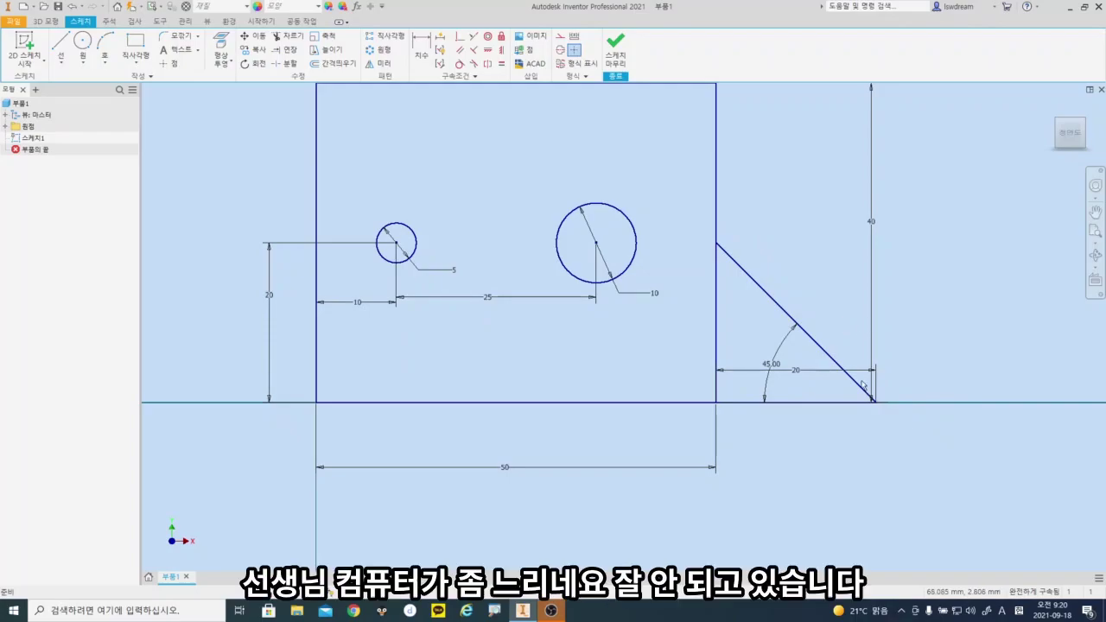
middle_drag(813, 445, 822, 476)
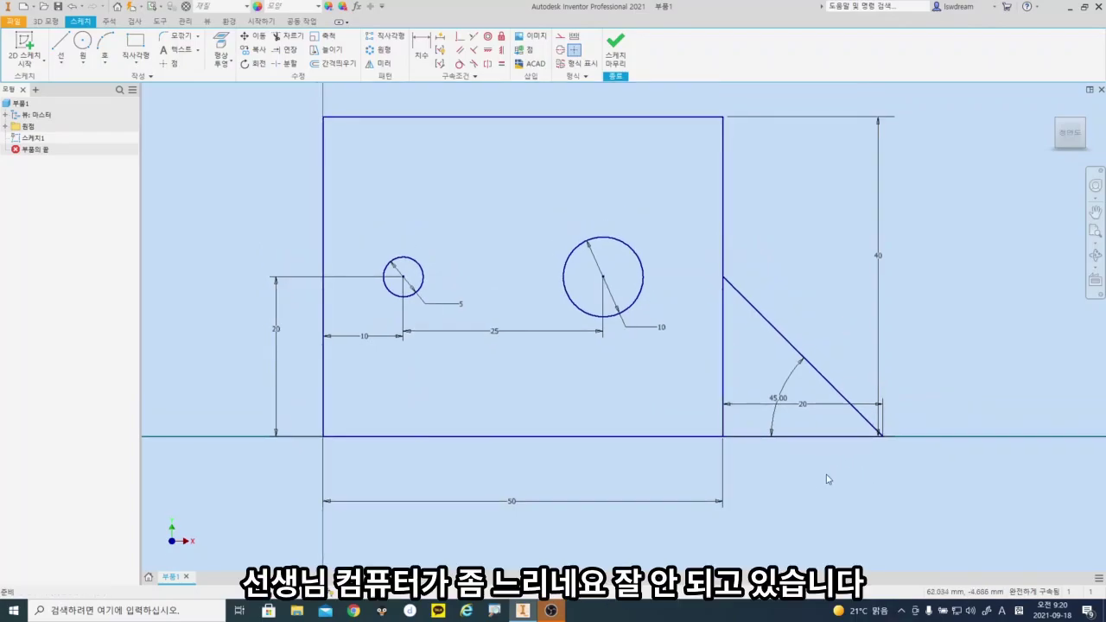